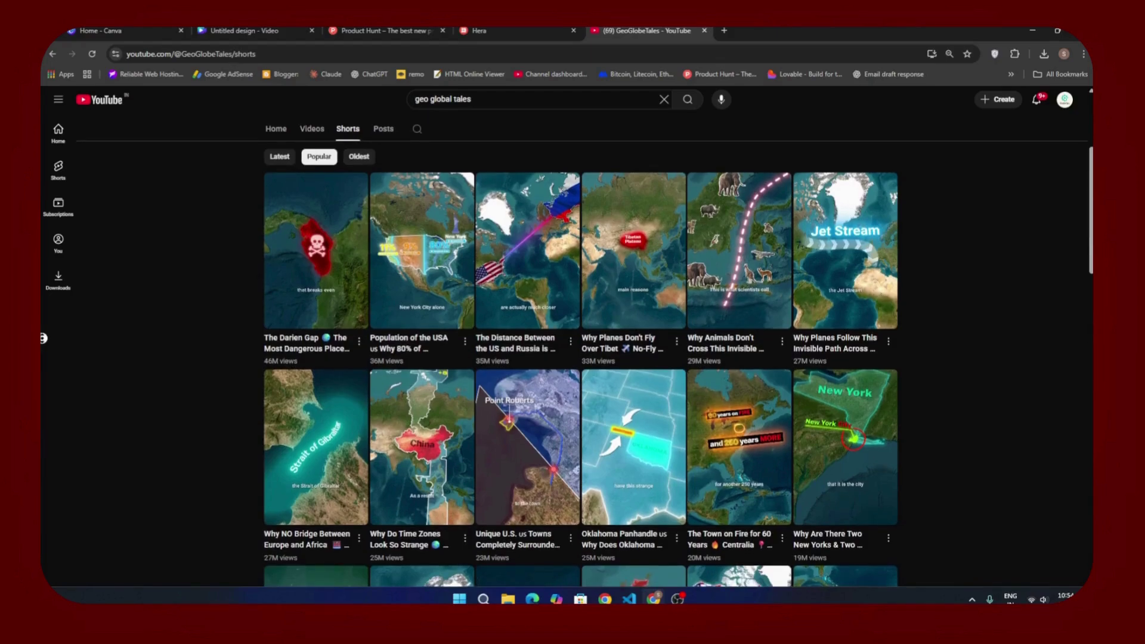
Scroll through GeoGlobeTales' popular Shorts, led by 'The Darien Gap' at 46M views.
{"action": "scroll", "coordinate": [43, 338], "scroll_direction": "down", "scroll_amount": 3}
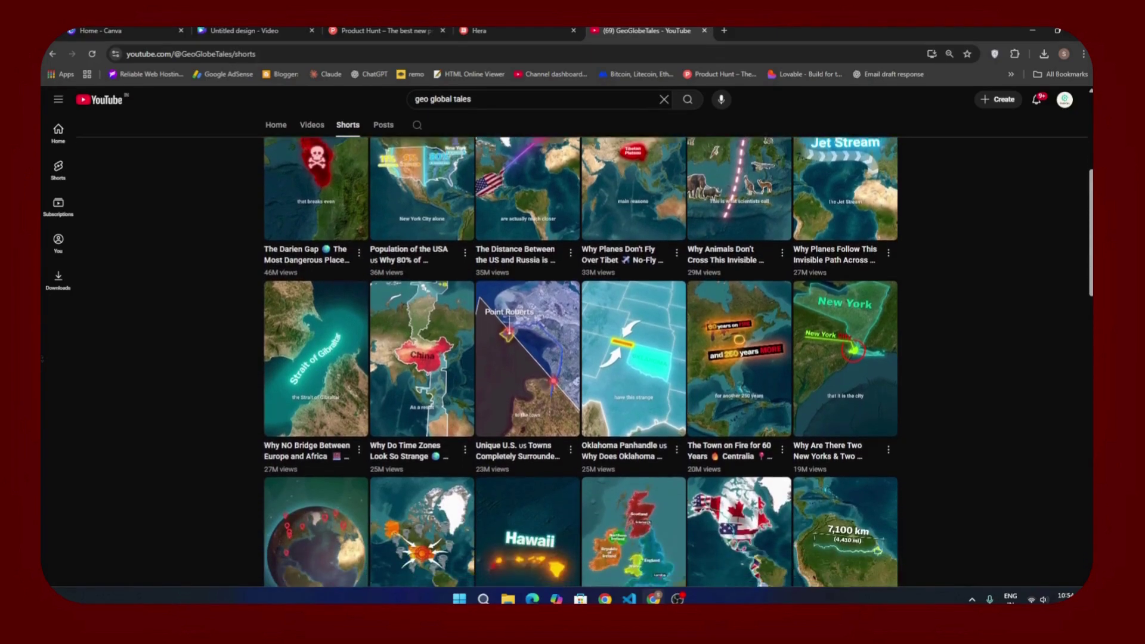
{"action": "scroll", "coordinate": [42, 358], "scroll_direction": "down", "scroll_amount": 4}
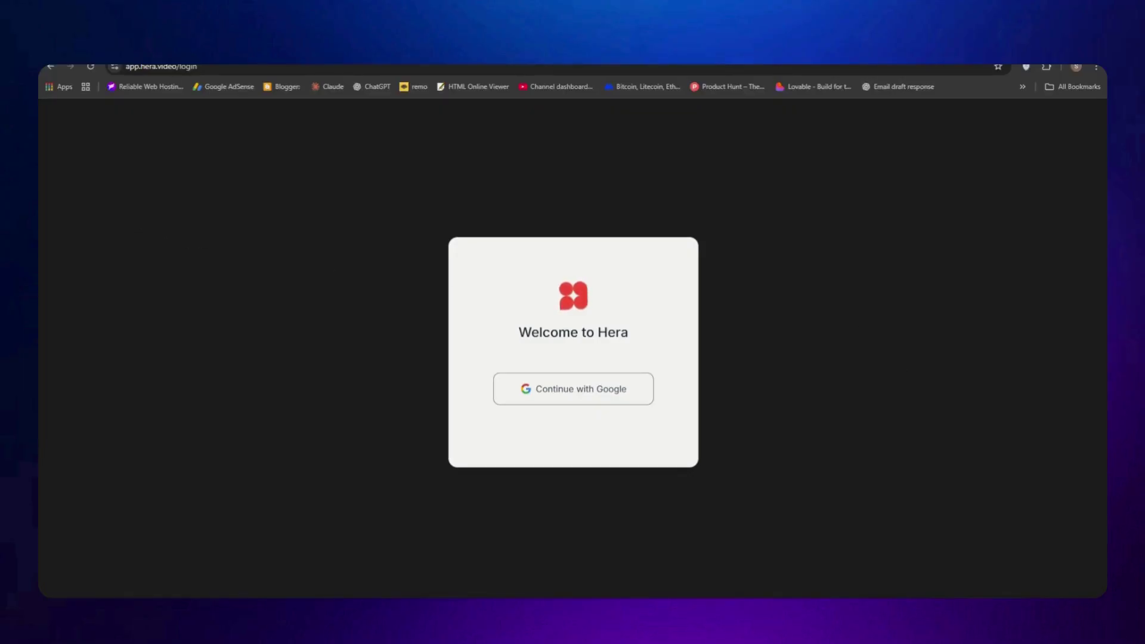
Sign in to Hera from its login page using a Google account.
{"action": "left_click", "coordinate": [200, 66]}
{"action": "left_click", "coordinate": [206, 248]}
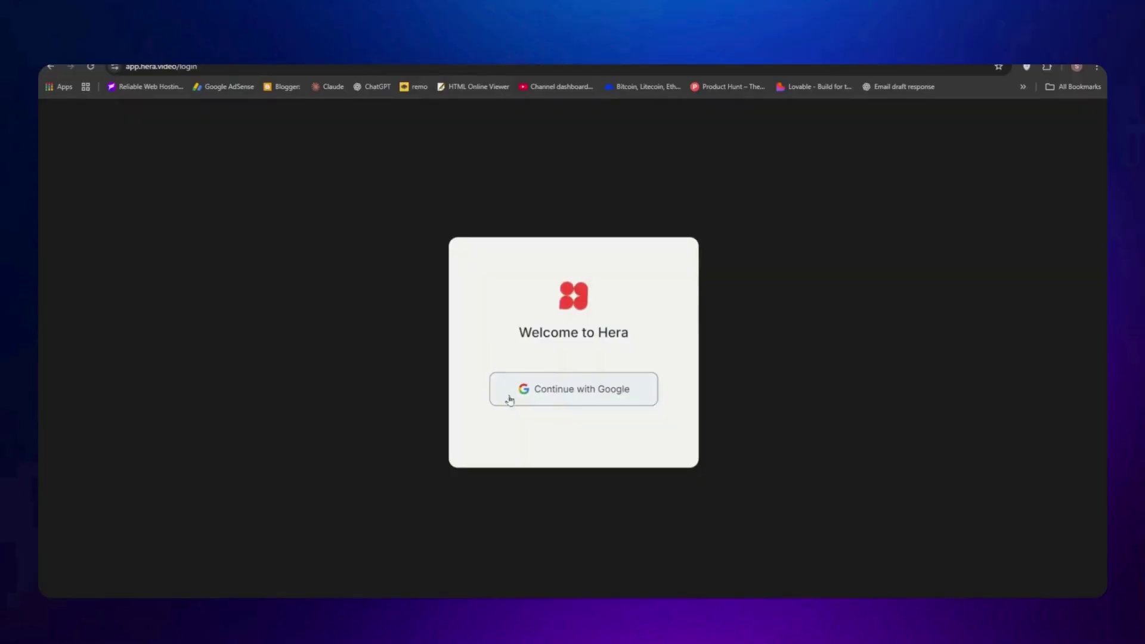
{"action": "left_click", "coordinate": [541, 390]}
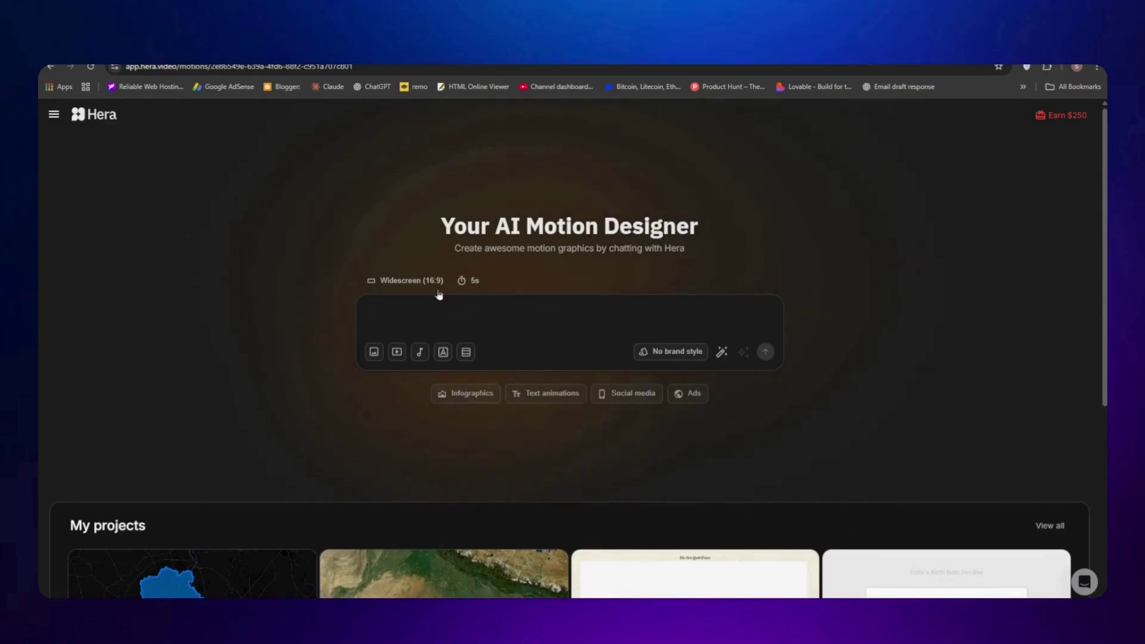
Review the aspect-ratio and duration options, keeping Widescreen (16:9) and 5s, then open the sidebar.
{"action": "left_click", "coordinate": [405, 281]}
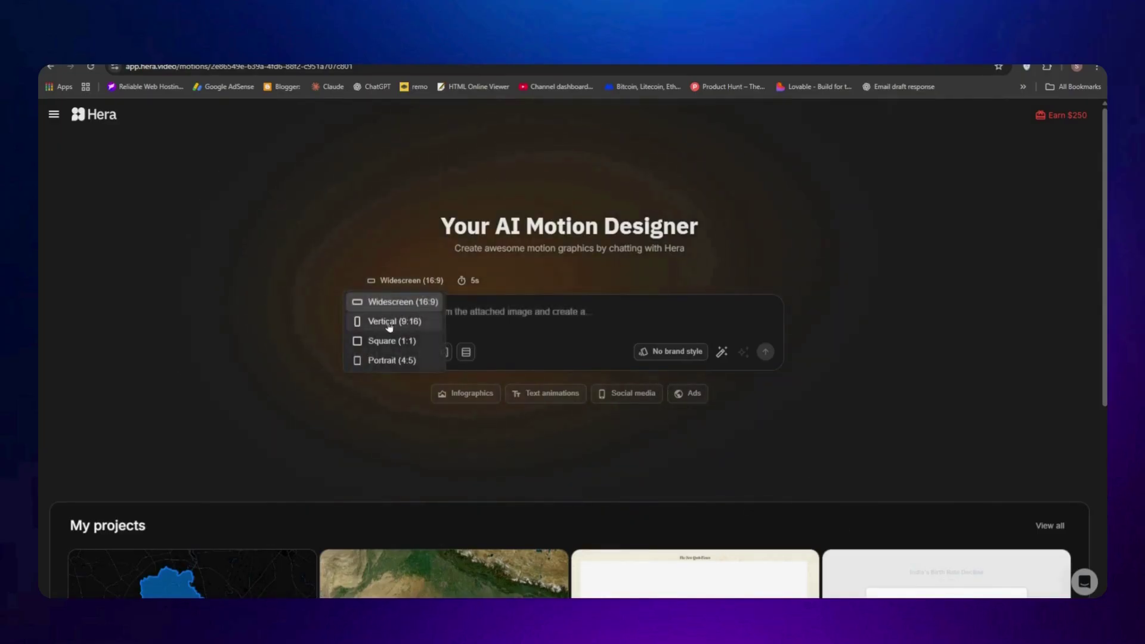
{"action": "left_click", "coordinate": [466, 280]}
{"action": "left_click", "coordinate": [467, 280]}
{"action": "key", "text": "Escape"}
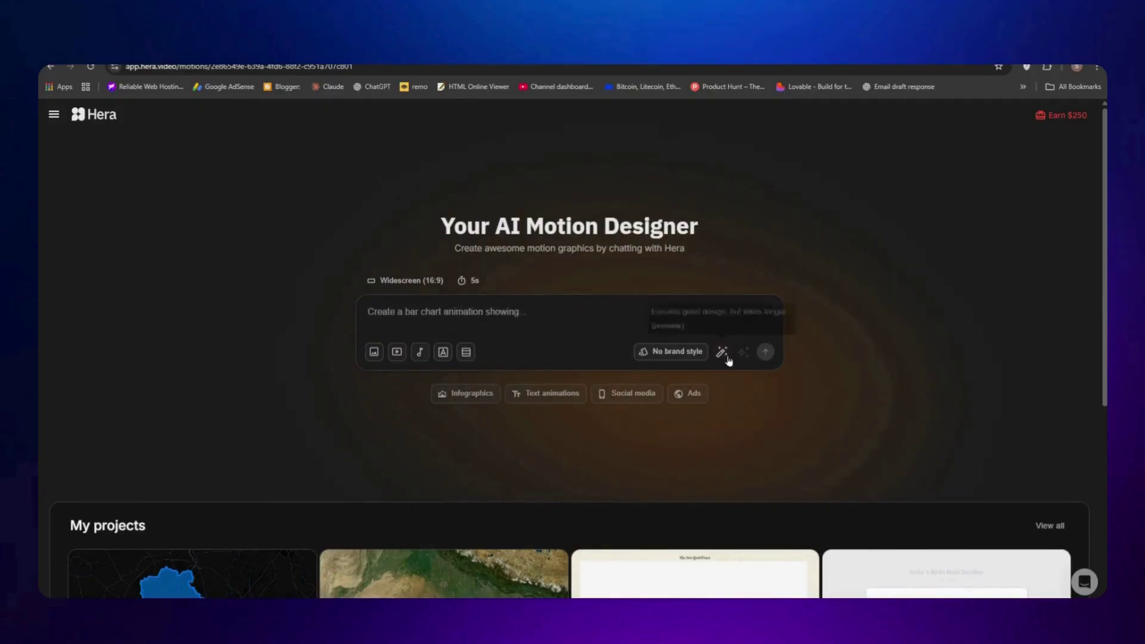
{"action": "left_click", "coordinate": [54, 114]}
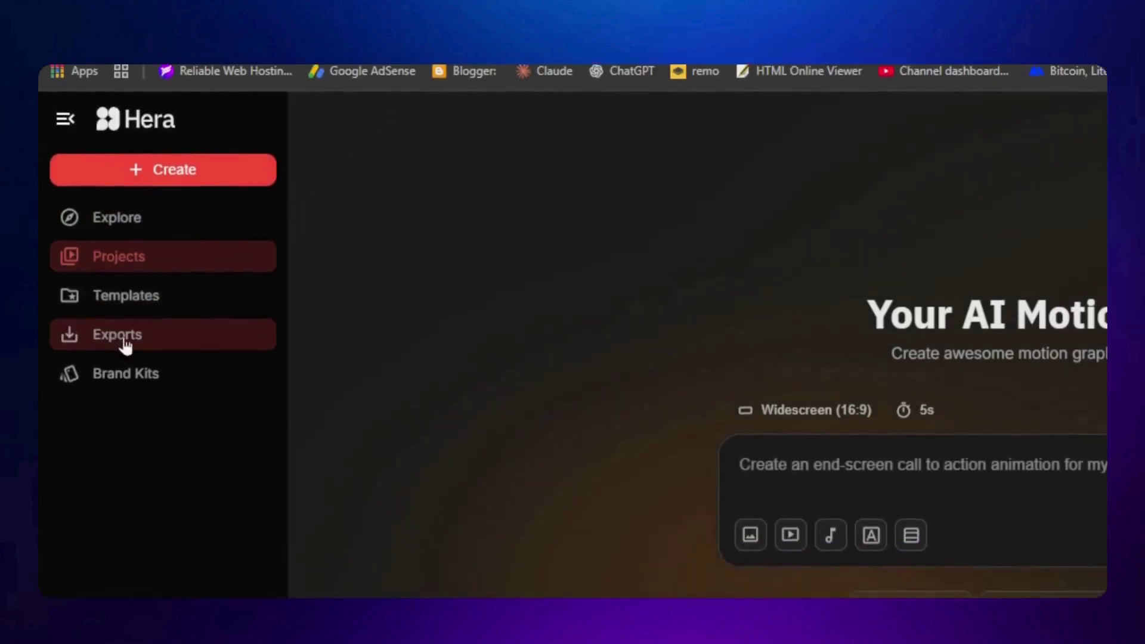
Open the community Explore gallery and look over its videos.
{"action": "left_click", "coordinate": [108, 224]}
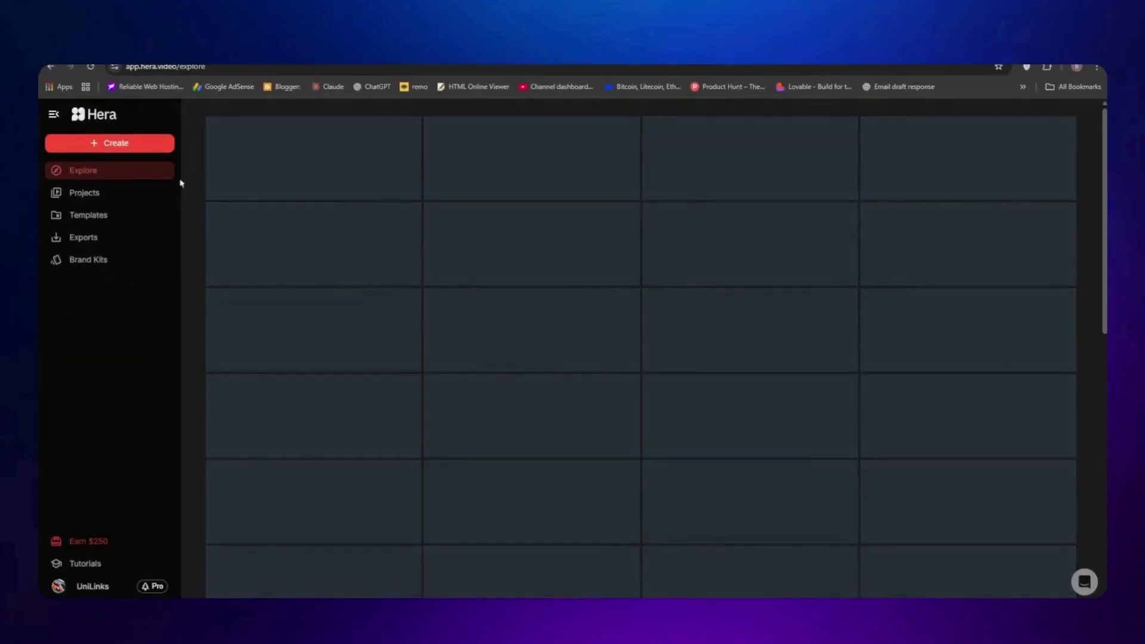
{"action": "mouse_move", "coordinate": [327, 199]}
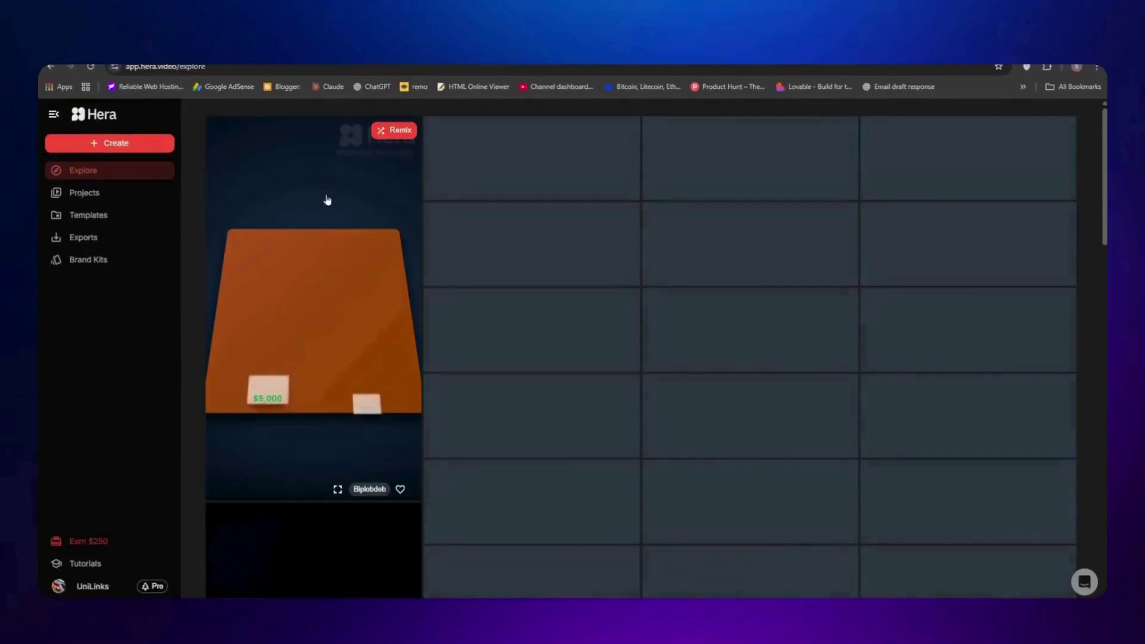
{"action": "mouse_move", "coordinate": [756, 178]}
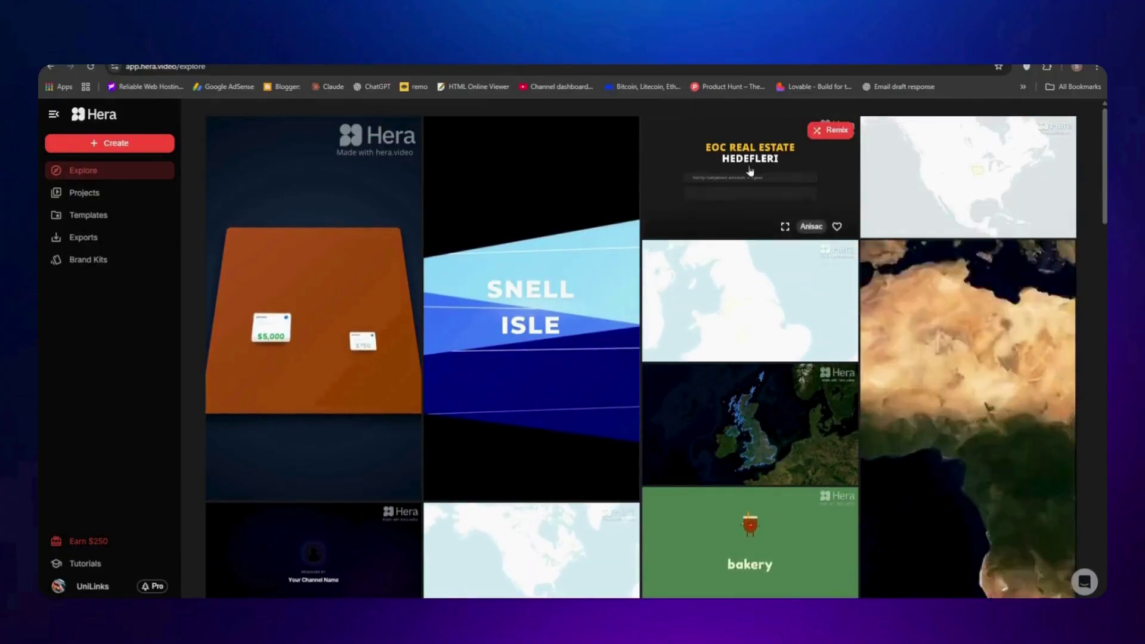
{"action": "mouse_move", "coordinate": [945, 378]}
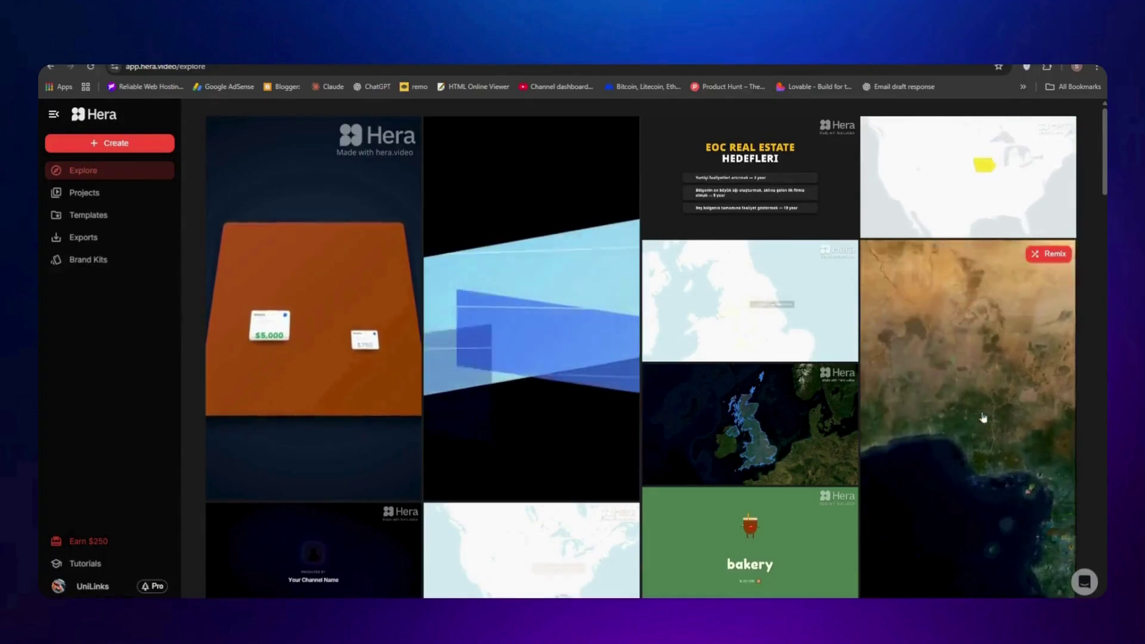
{"action": "scroll", "coordinate": [732, 205], "scroll_direction": "down", "scroll_amount": 2}
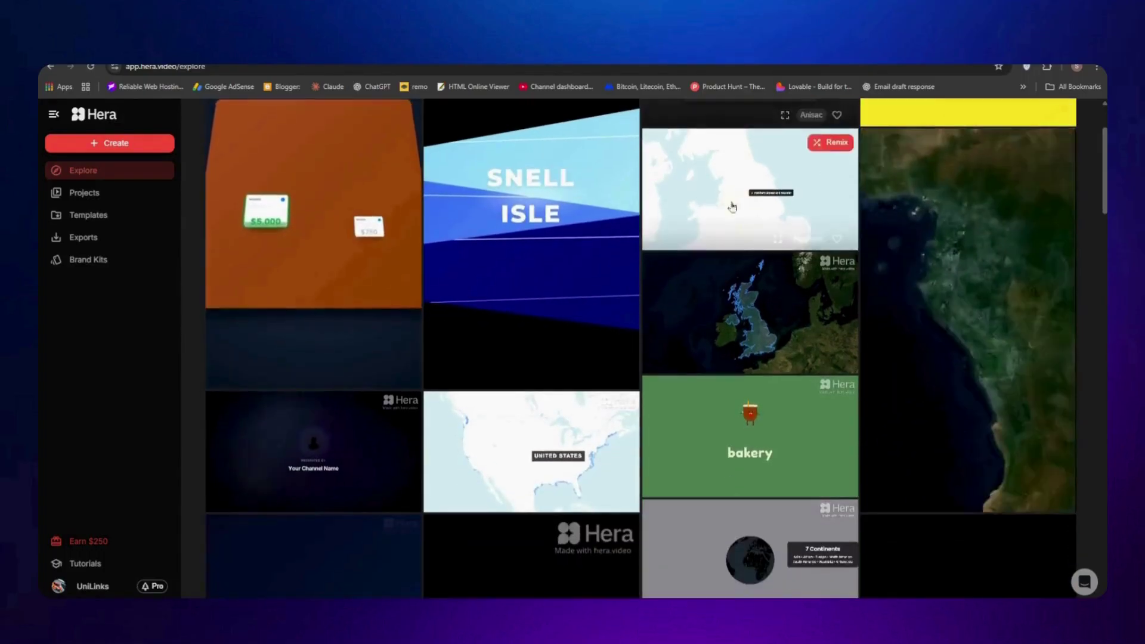
{"action": "mouse_move", "coordinate": [771, 359]}
Scroll through the public infographic and text-animation templates, then start a new motion project.
{"action": "scroll", "coordinate": [771, 305], "scroll_direction": "down", "scroll_amount": 1}
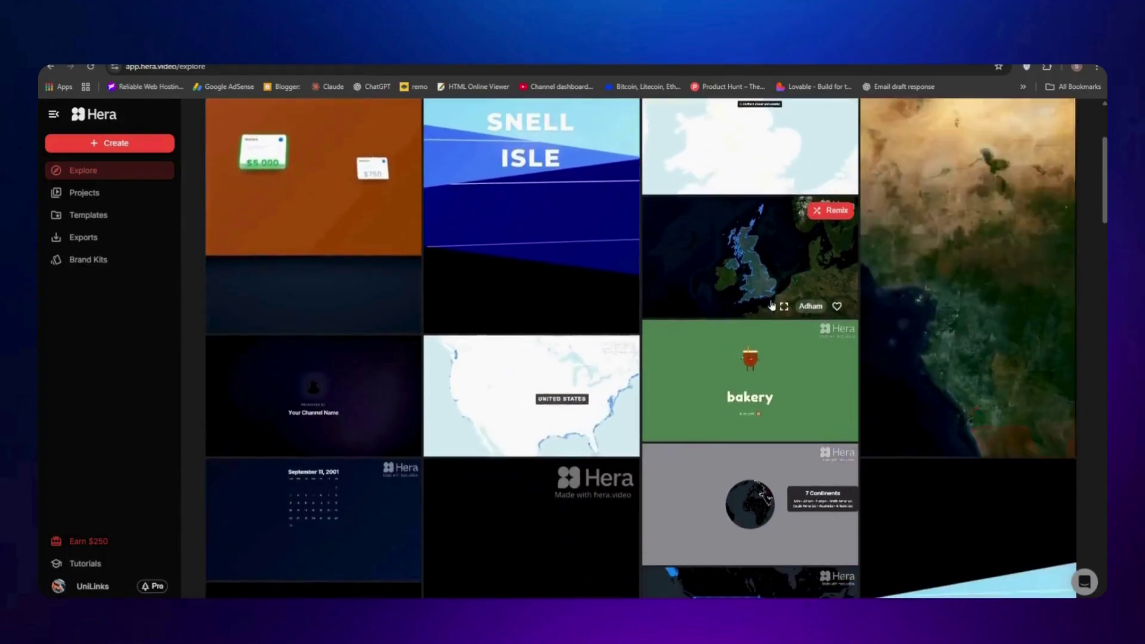
{"action": "scroll", "coordinate": [771, 305], "scroll_direction": "down", "scroll_amount": 1}
{"action": "scroll", "coordinate": [370, 358], "scroll_direction": "down", "scroll_amount": 2}
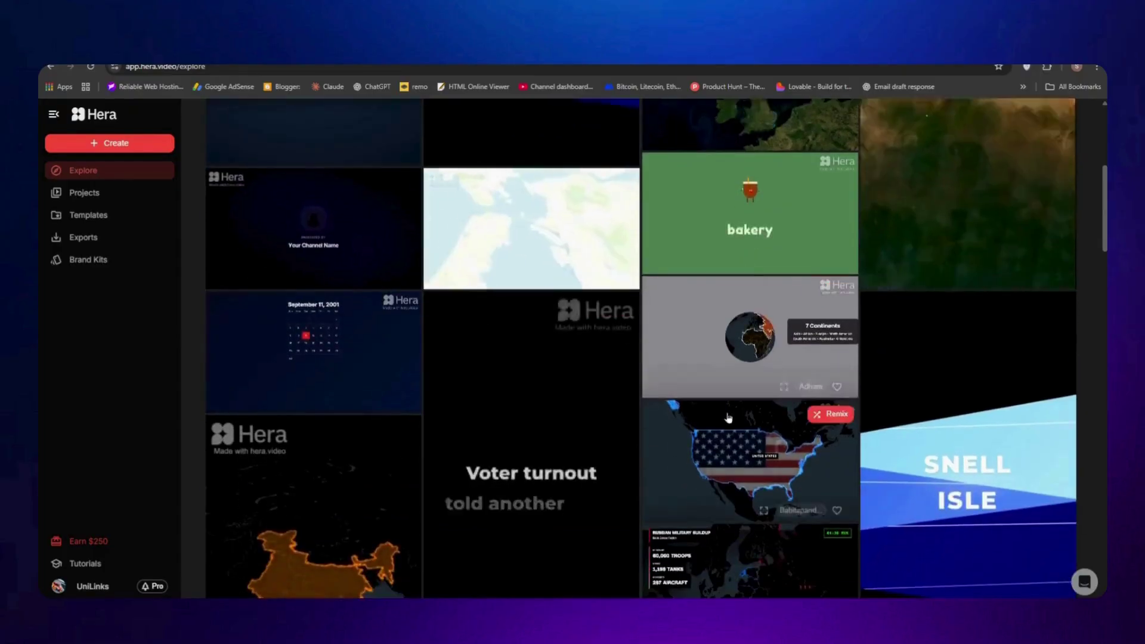
{"action": "scroll", "coordinate": [727, 417], "scroll_direction": "down", "scroll_amount": 2}
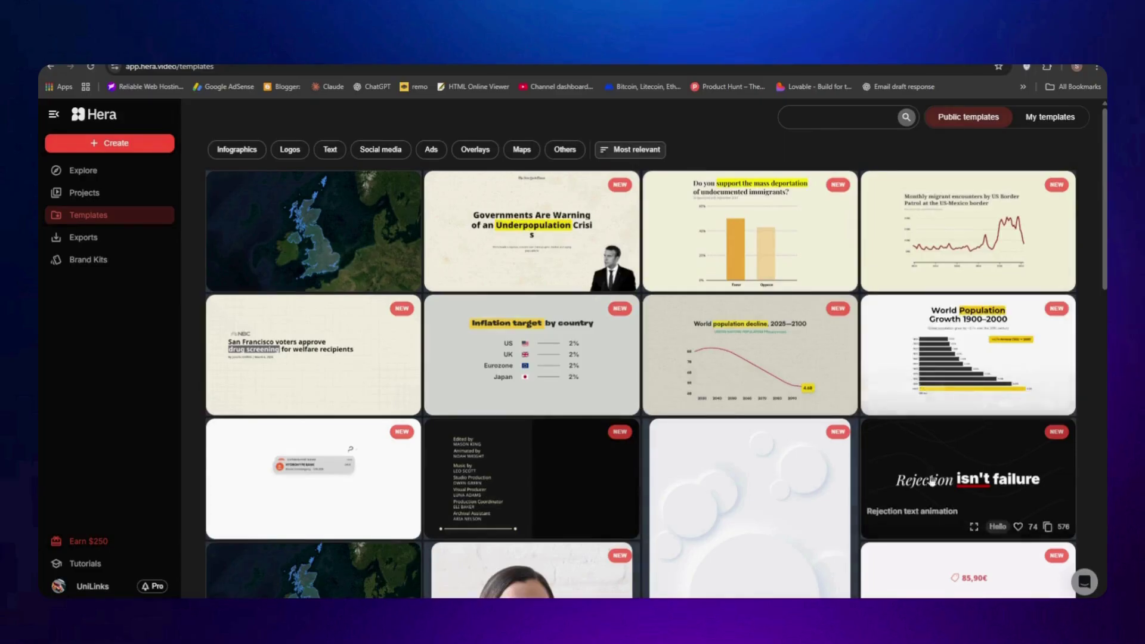
{"action": "scroll", "coordinate": [913, 499], "scroll_direction": "down", "scroll_amount": 3}
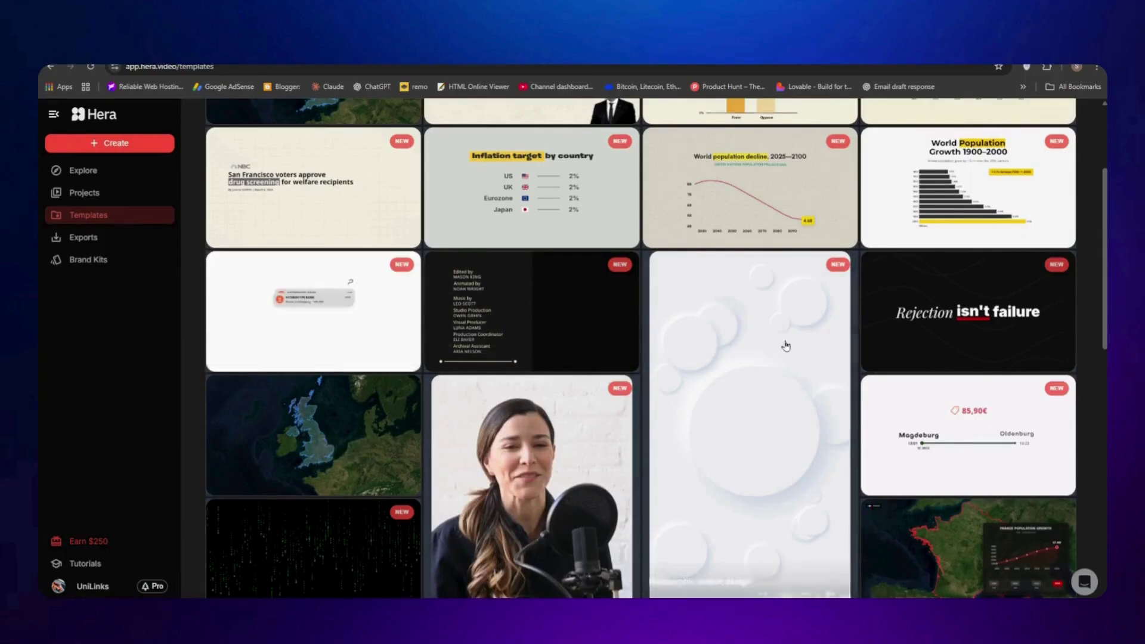
{"action": "scroll", "coordinate": [784, 342], "scroll_direction": "up", "scroll_amount": 3}
{"action": "left_click", "coordinate": [473, 321]}
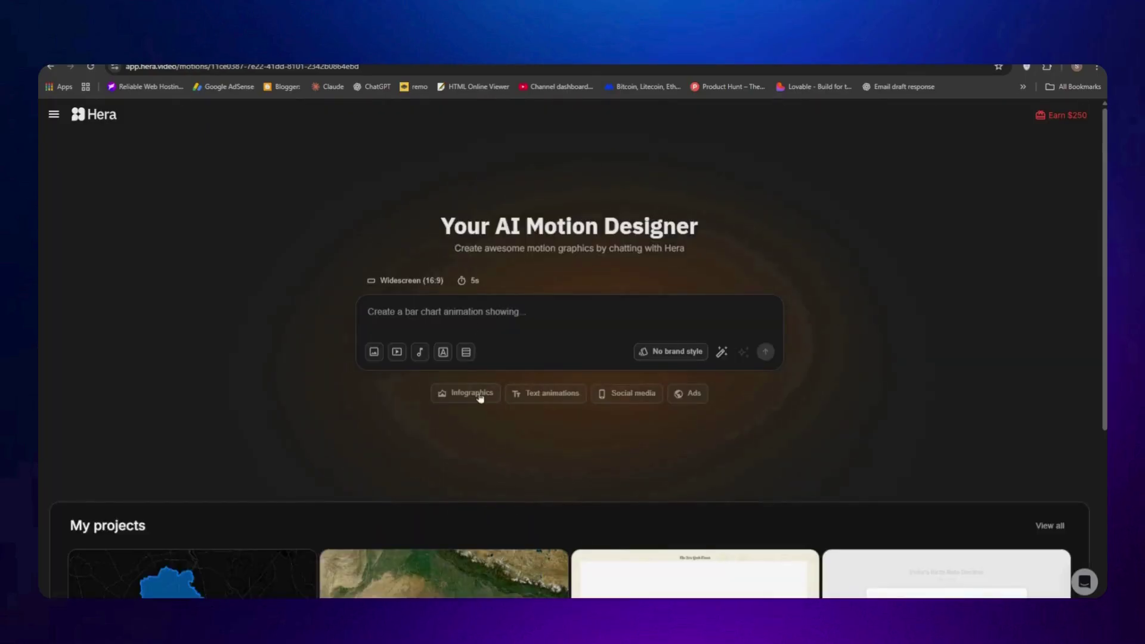
Load the 'Bar chart of the world population' infographic preset and change it to India, 1950–2020.
{"action": "left_click", "coordinate": [533, 400]}
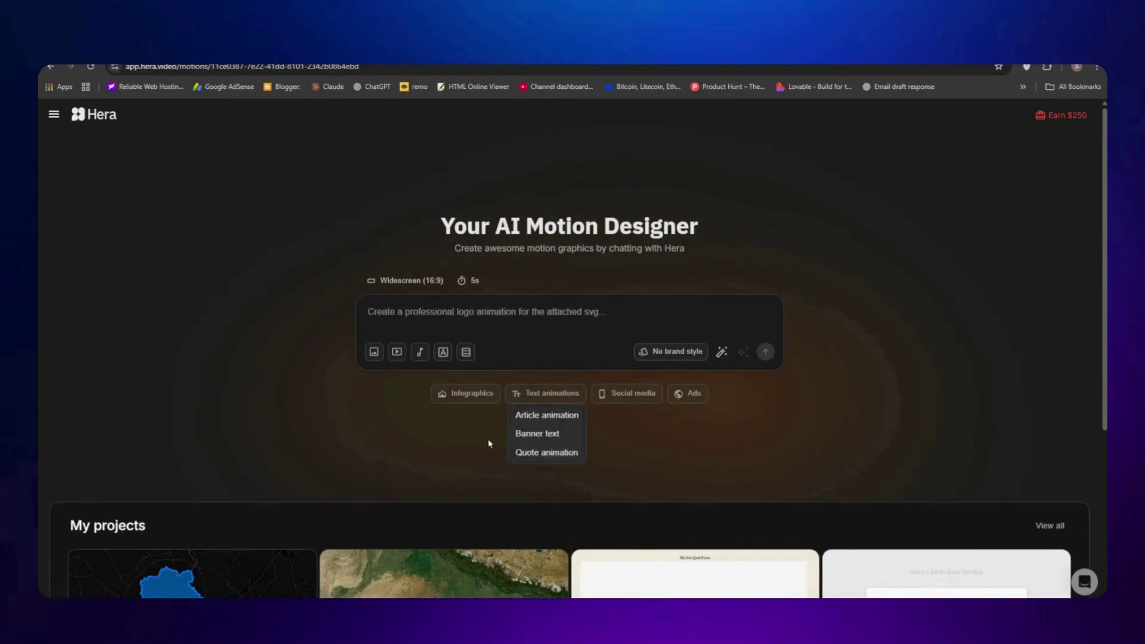
{"action": "left_click", "coordinate": [473, 401]}
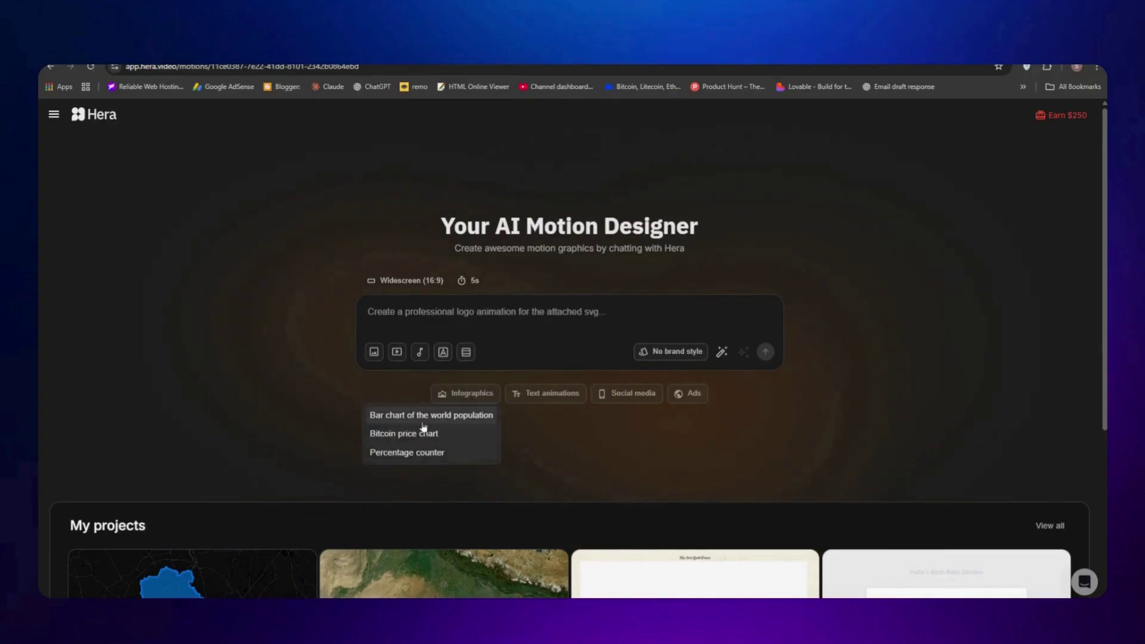
{"action": "left_click", "coordinate": [435, 418]}
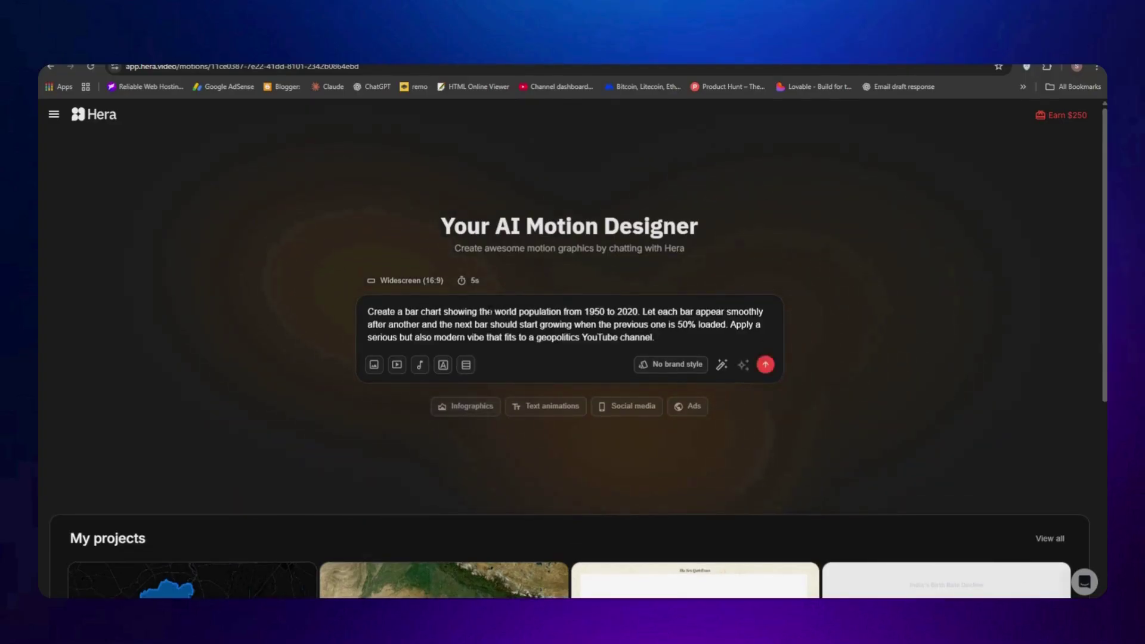
{"action": "left_click", "coordinate": [485, 413]}
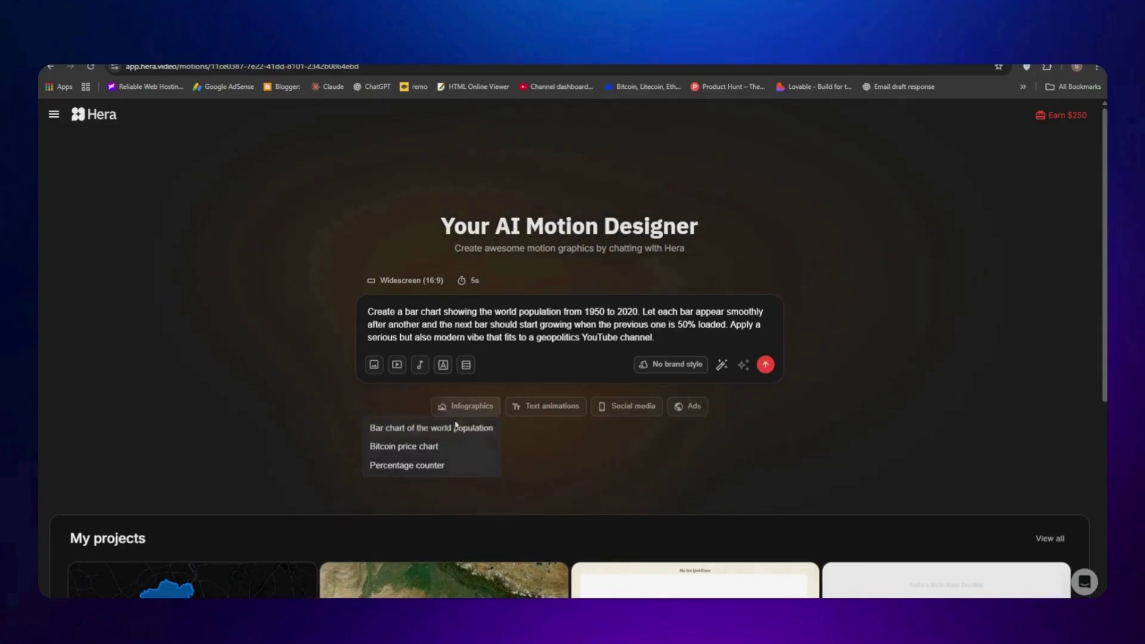
{"action": "left_click", "coordinate": [530, 439]}
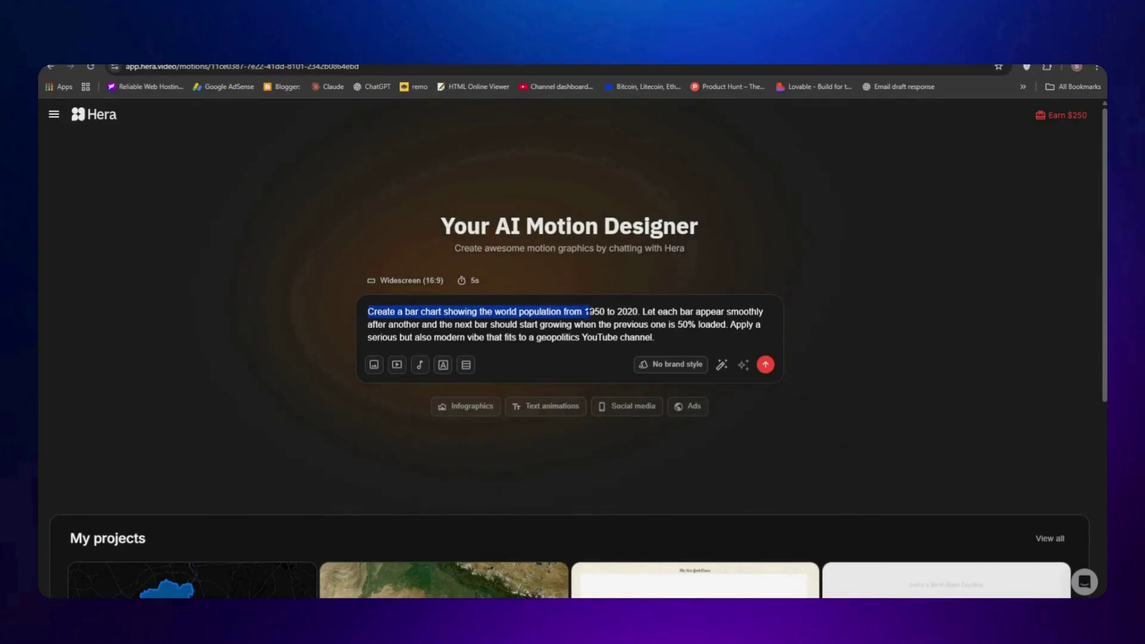
{"action": "left_click", "coordinate": [608, 312]}
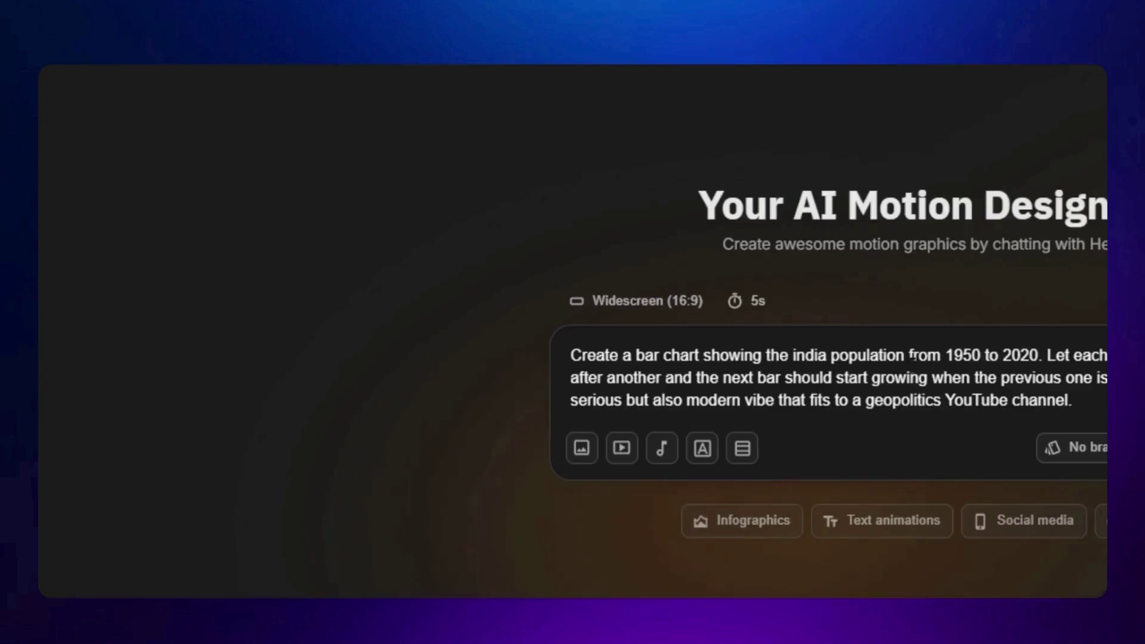
Submit the India population prompt to generate the 1950–2020 animated bar chart.
{"action": "left_click", "coordinate": [576, 341]}
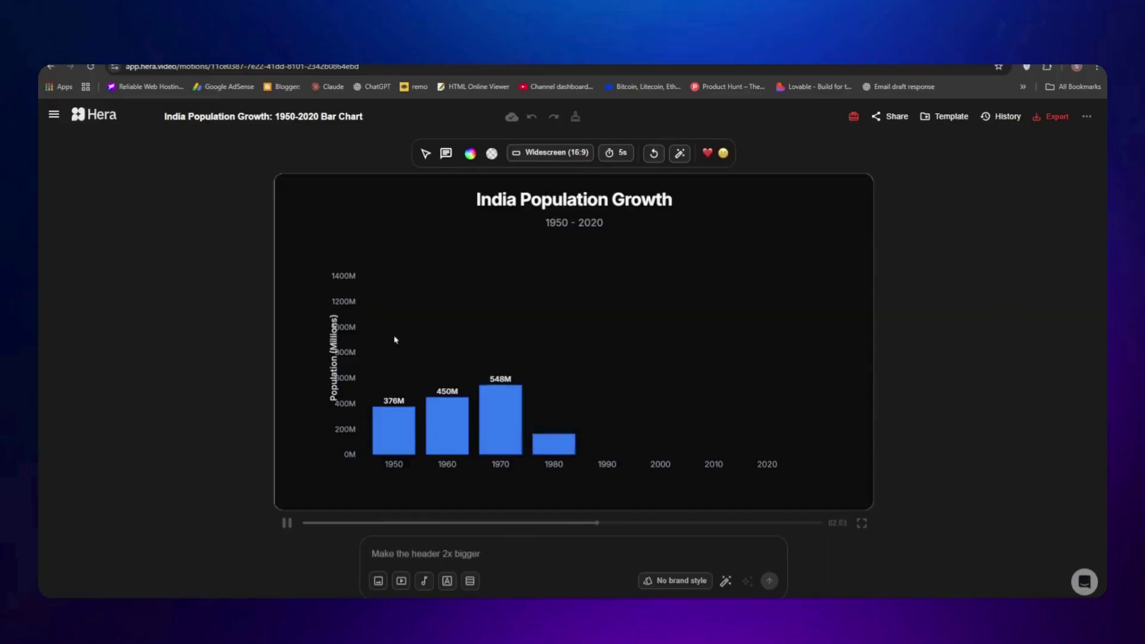
Drag the 'Population (Millions)' axis label slightly right, then replay the chart animation.
{"action": "left_click", "coordinate": [425, 154]}
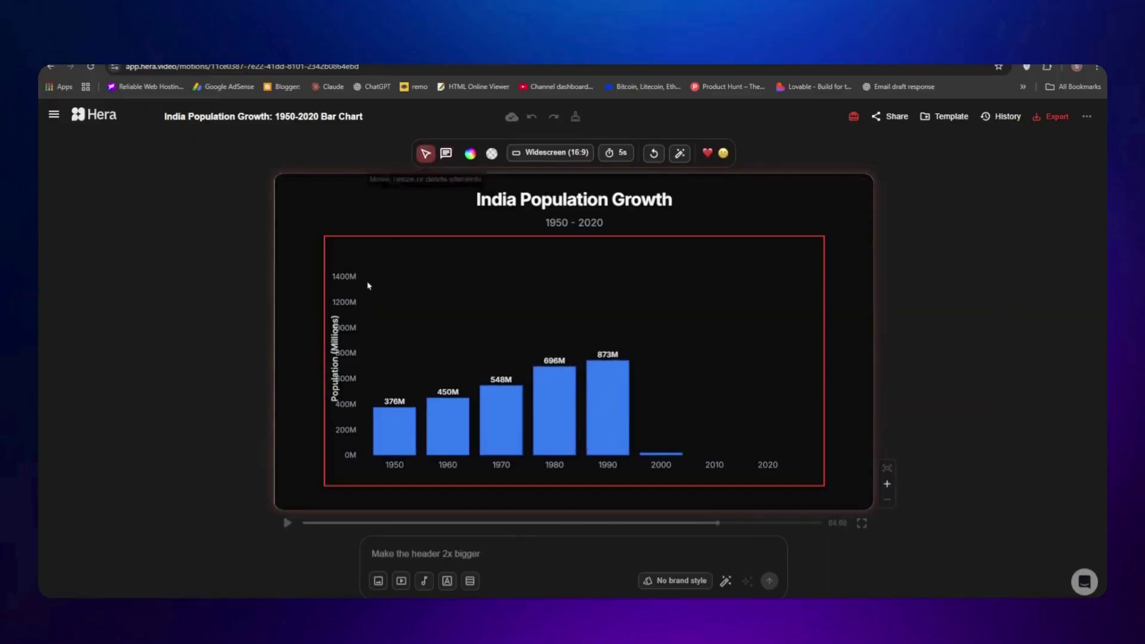
{"action": "left_click", "coordinate": [332, 325]}
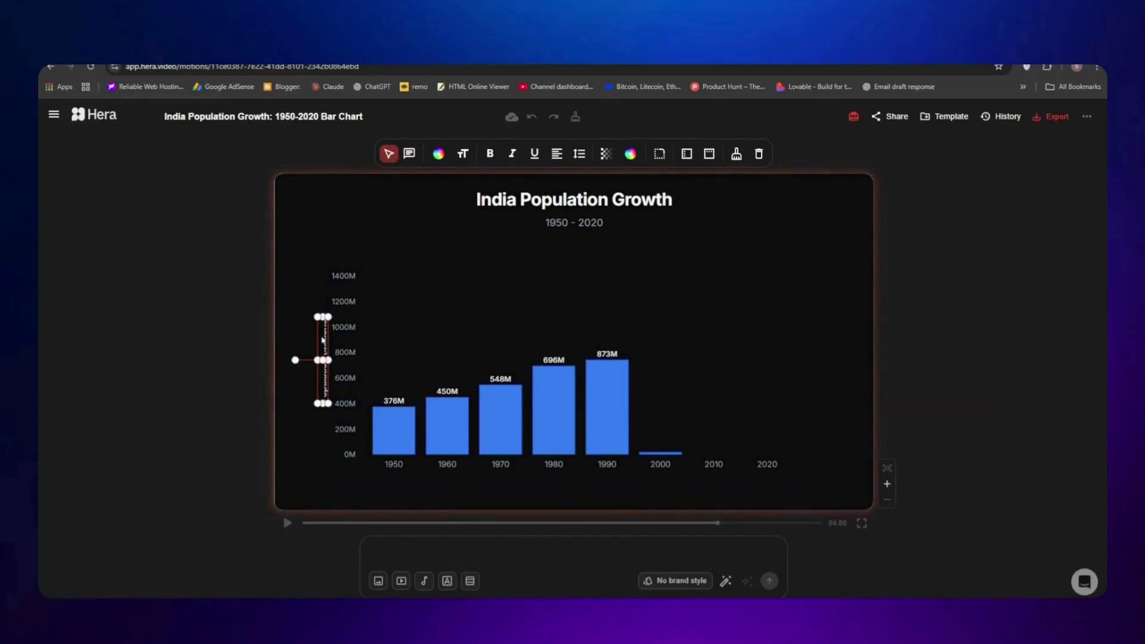
{"action": "left_click_drag", "start_coordinate": [322, 340], "coordinate": [320, 357]}
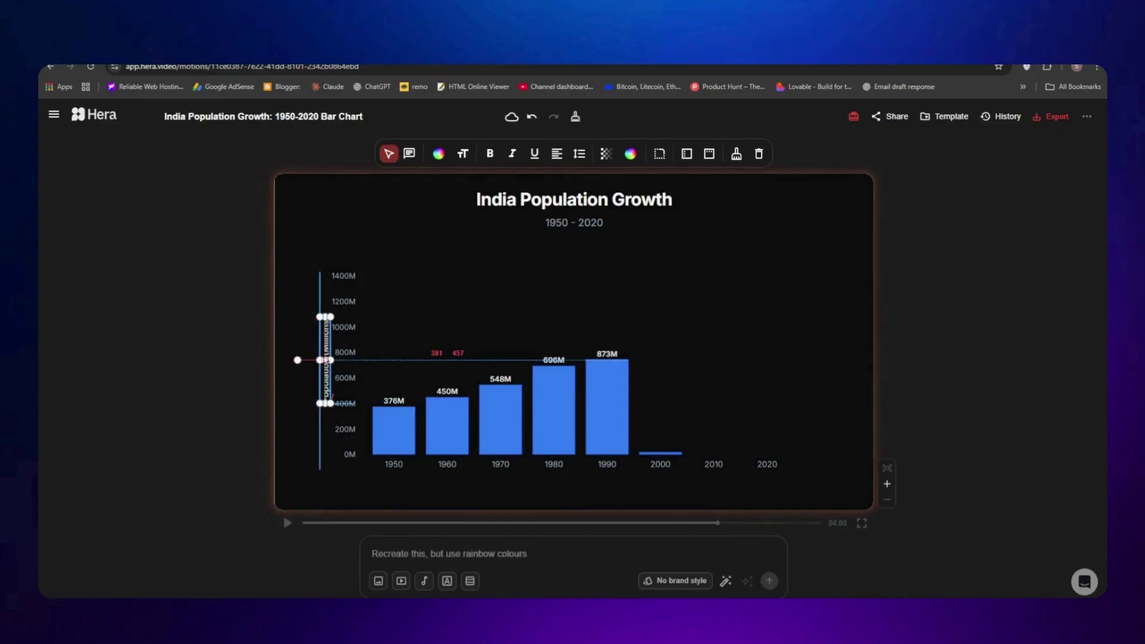
{"action": "left_click", "coordinate": [971, 350]}
{"action": "left_click", "coordinate": [500, 523]}
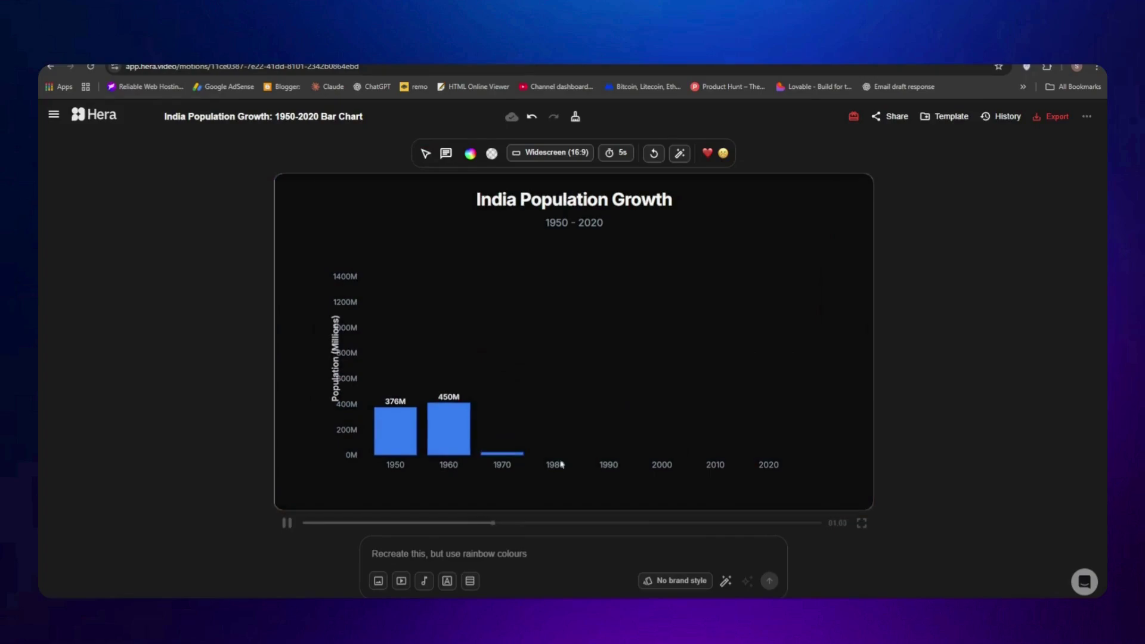
Set the chart background to a near-black shade.
{"action": "left_click", "coordinate": [473, 158]}
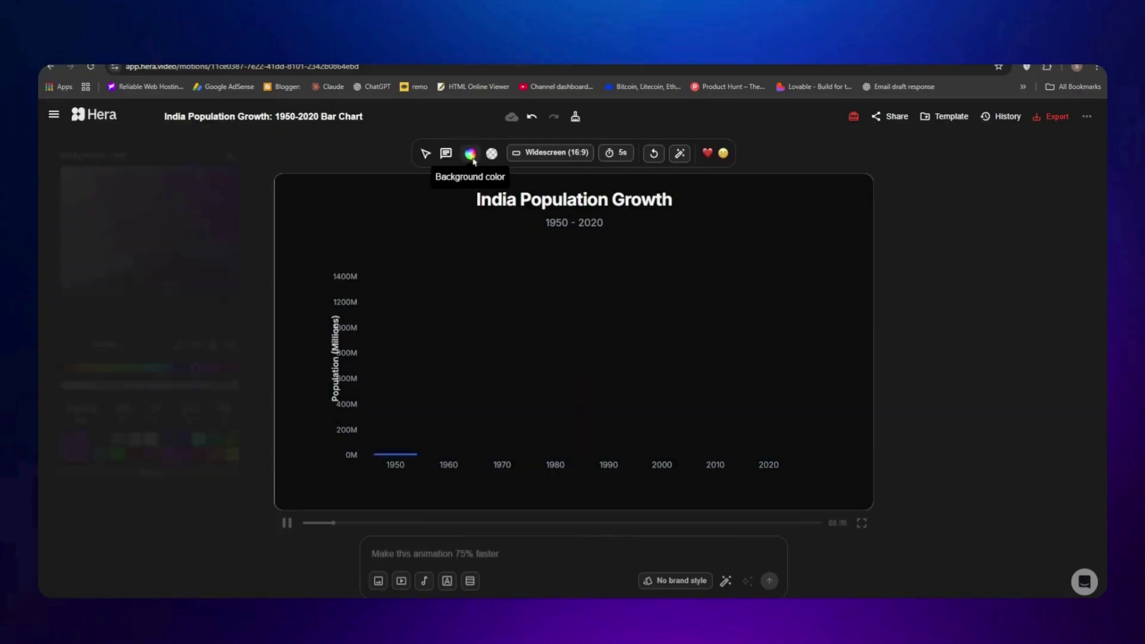
{"action": "left_click_drag", "start_coordinate": [183, 243], "coordinate": [101, 323]}
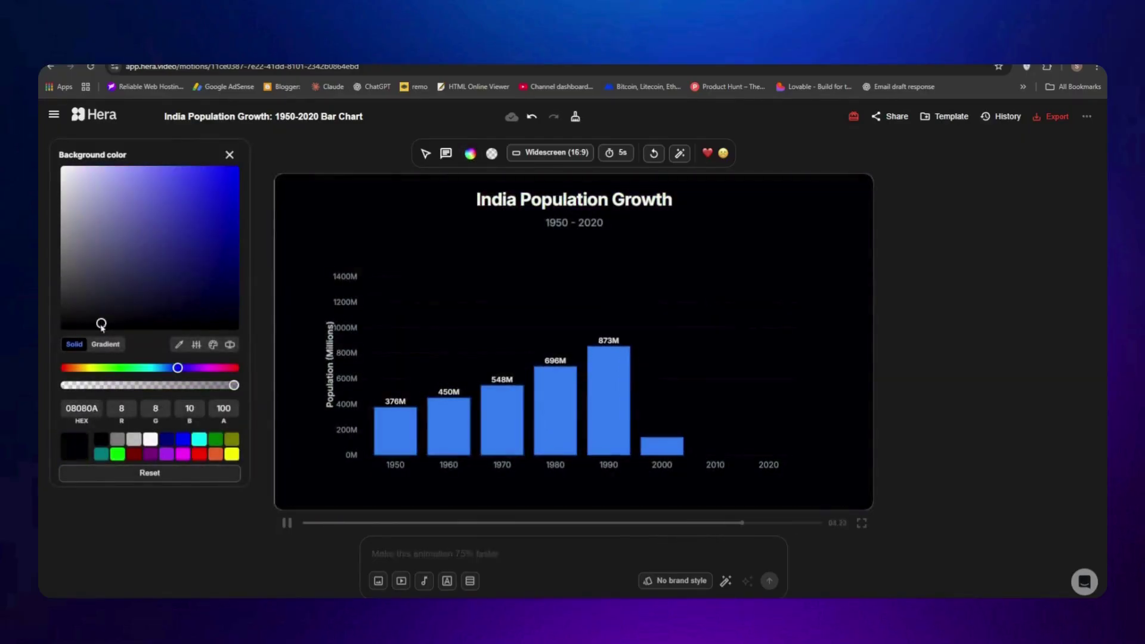
{"action": "right_click", "coordinate": [284, 311]}
{"action": "left_click", "coordinate": [605, 226]}
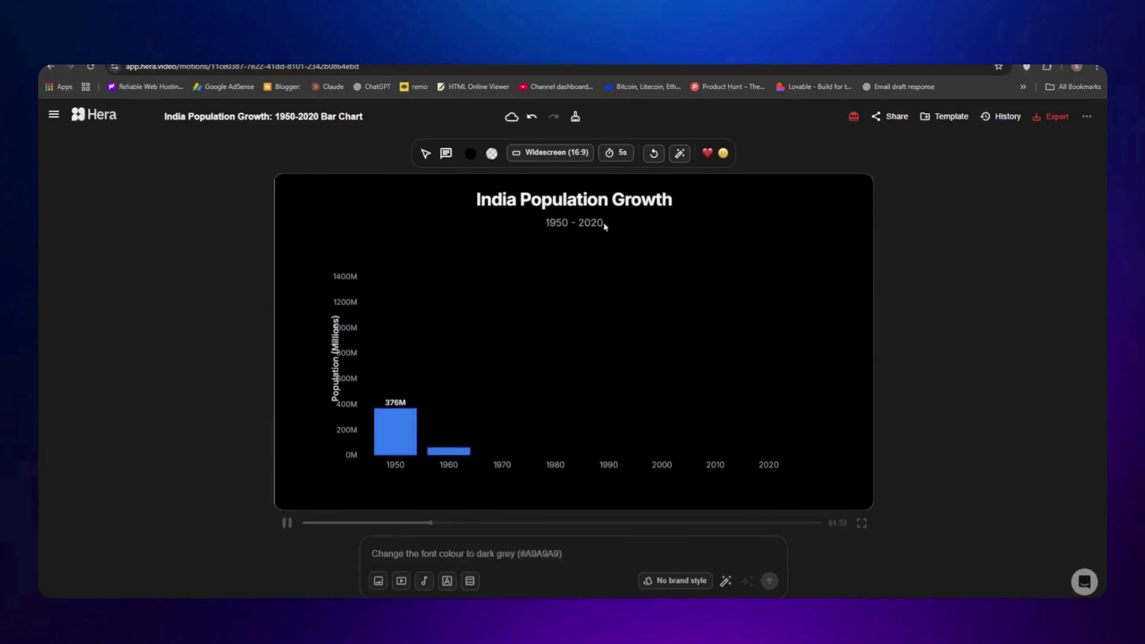
Preview the canvas as Portrait (4:5), then return it to Widescreen (16:9).
{"action": "left_click", "coordinate": [544, 158]}
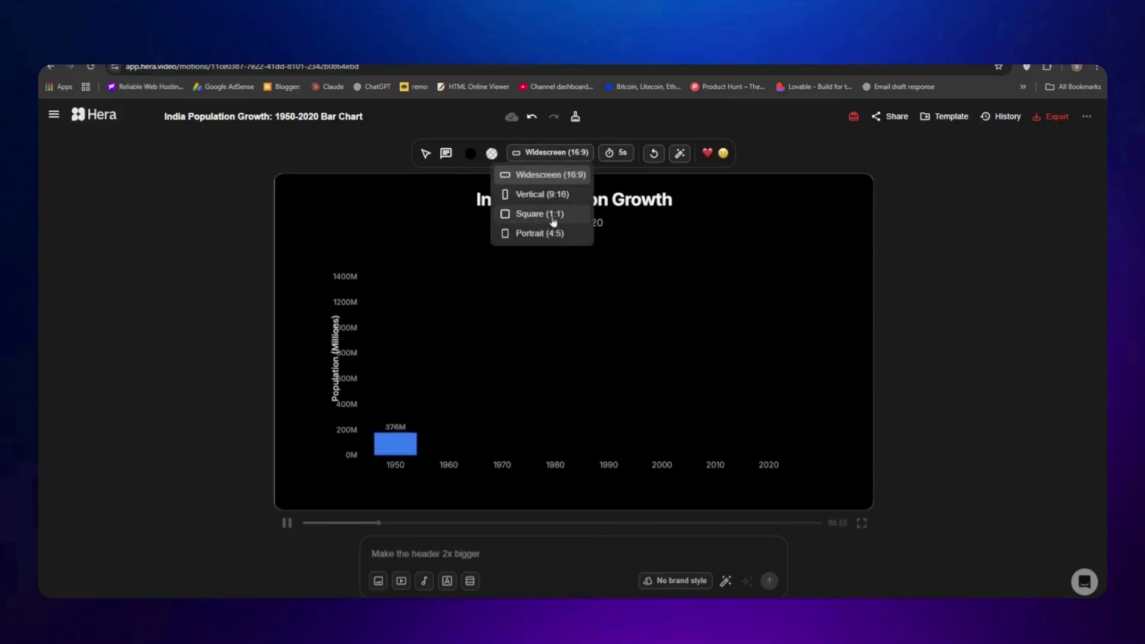
{"action": "left_click", "coordinate": [533, 235]}
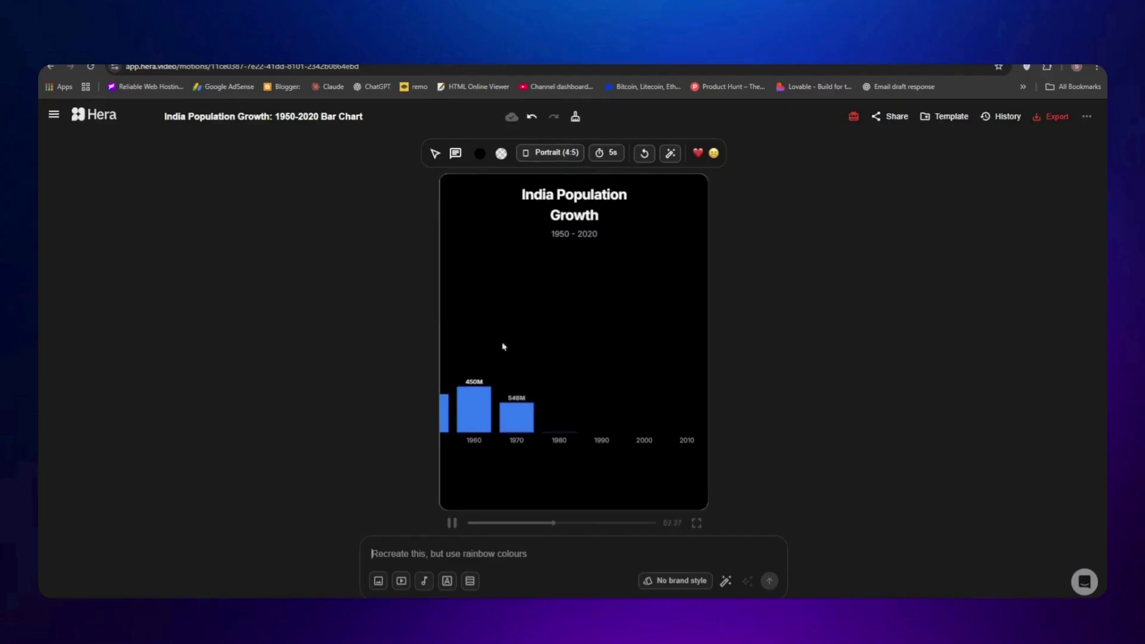
{"action": "left_click", "coordinate": [536, 153]}
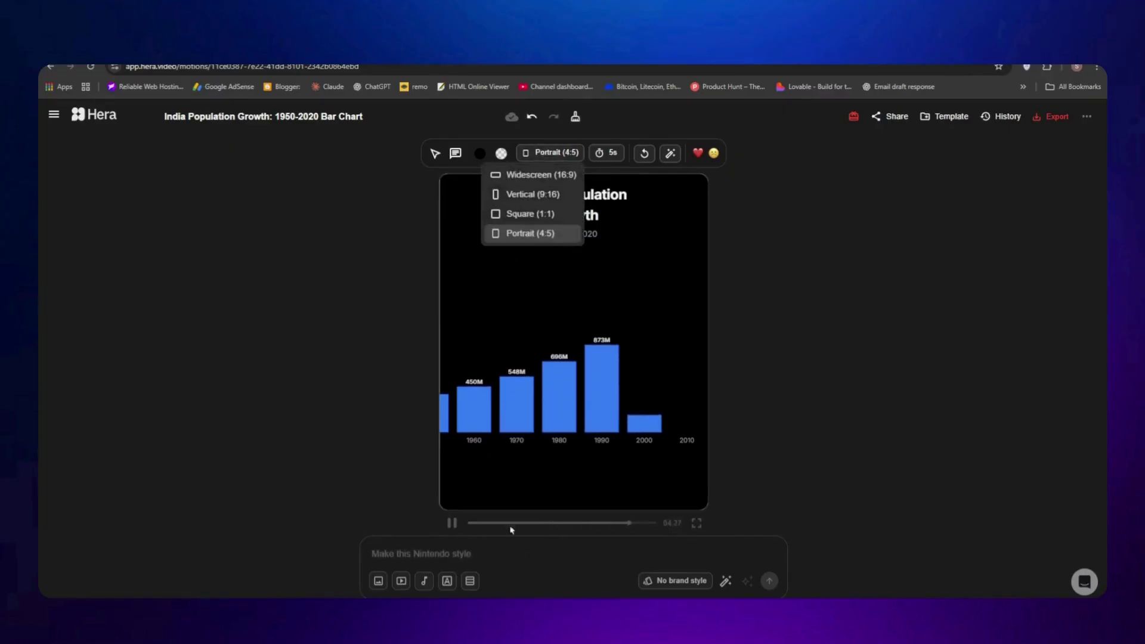
{"action": "left_click", "coordinate": [528, 176]}
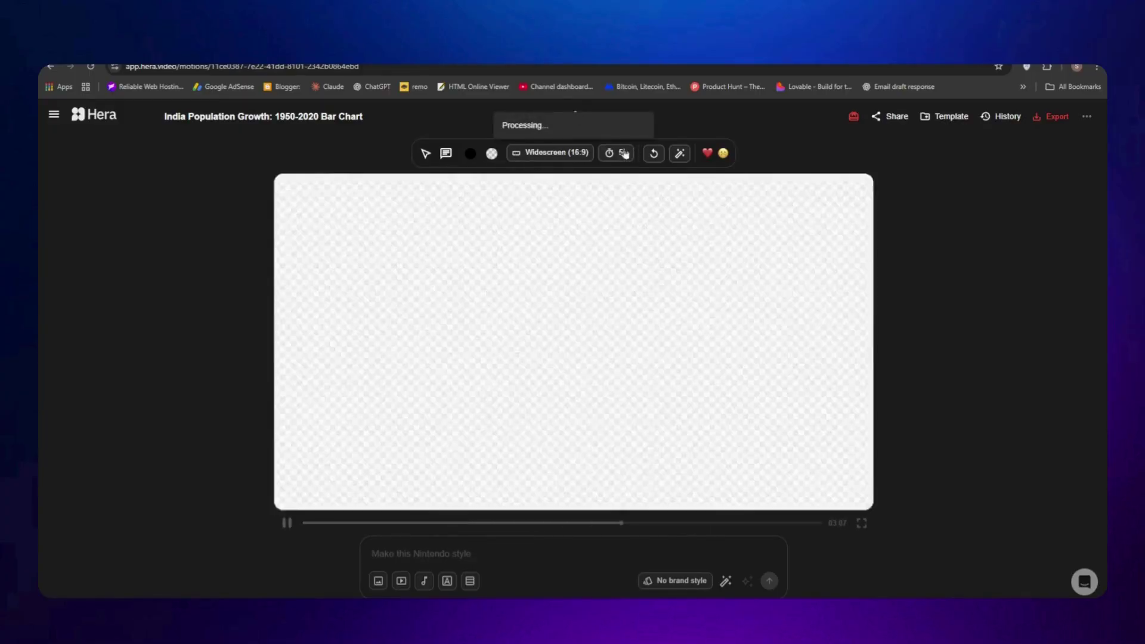
{"action": "left_click", "coordinate": [619, 153]}
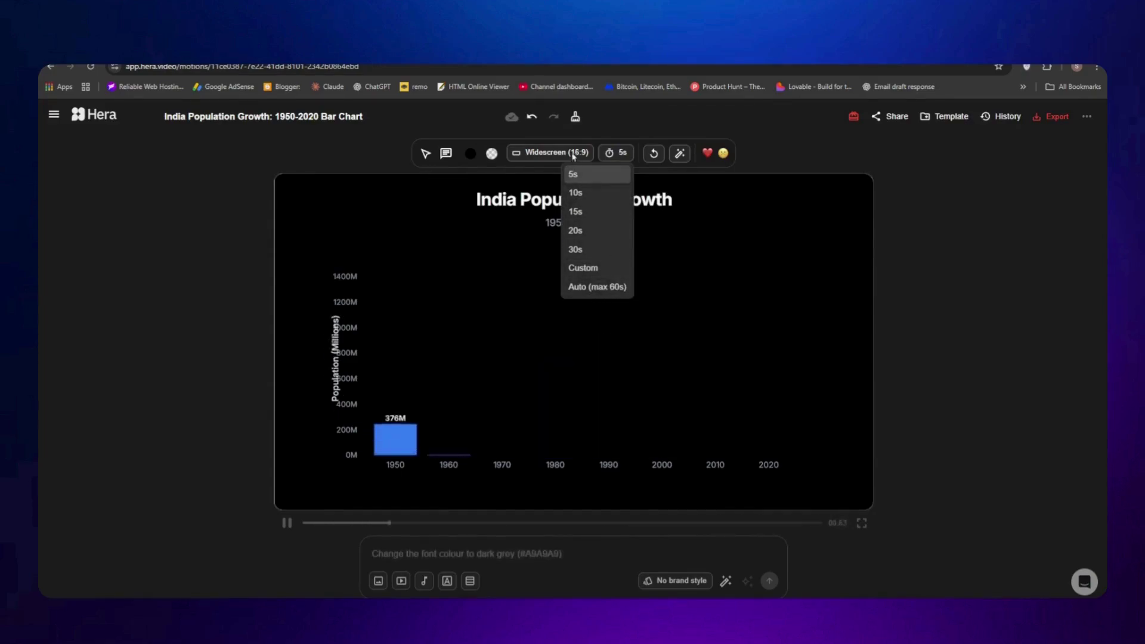
Keep 5s, have the design agent redesign the chart, and set its background to dark navy 0E0E20.
{"action": "left_click", "coordinate": [587, 175]}
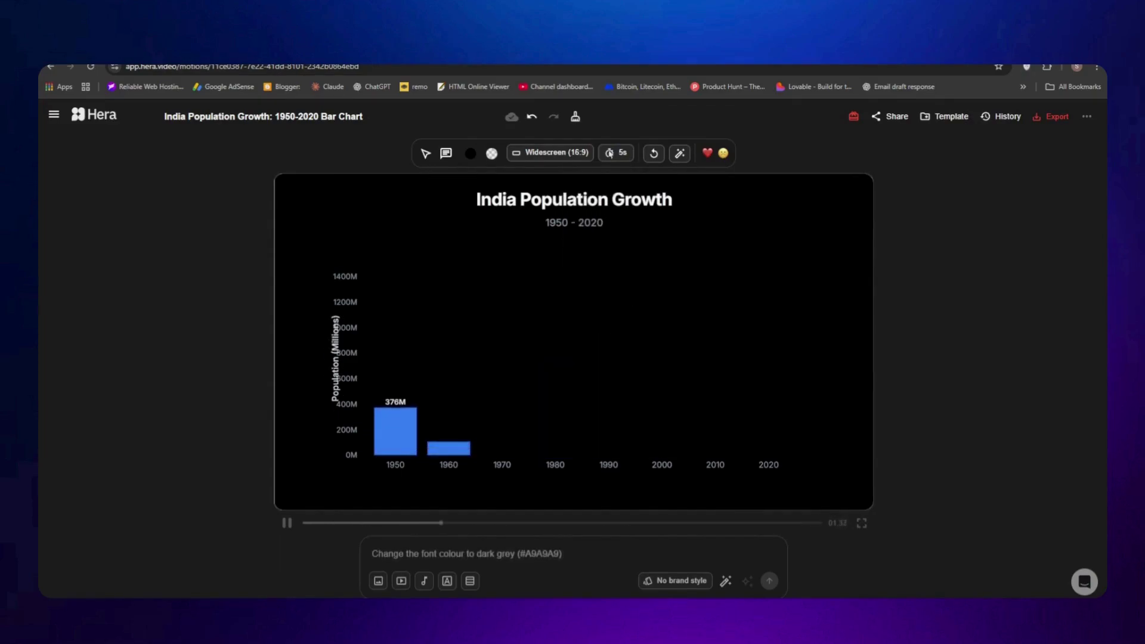
{"action": "left_click", "coordinate": [680, 154]}
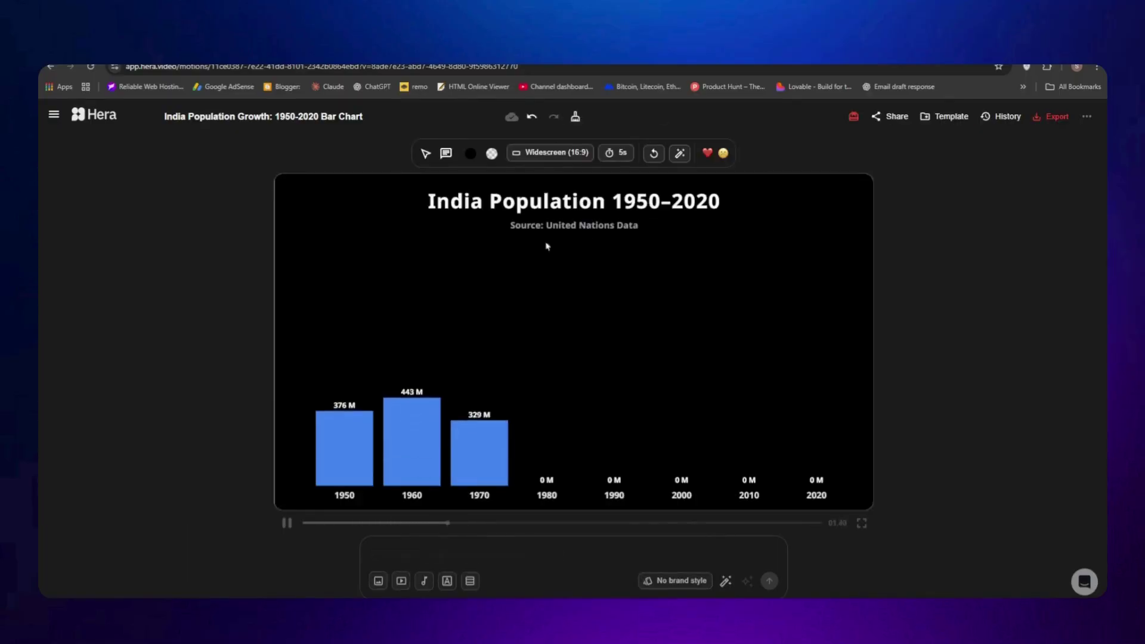
{"action": "left_click", "coordinate": [470, 153]}
{"action": "left_click_drag", "start_coordinate": [184, 277], "coordinate": [158, 310]}
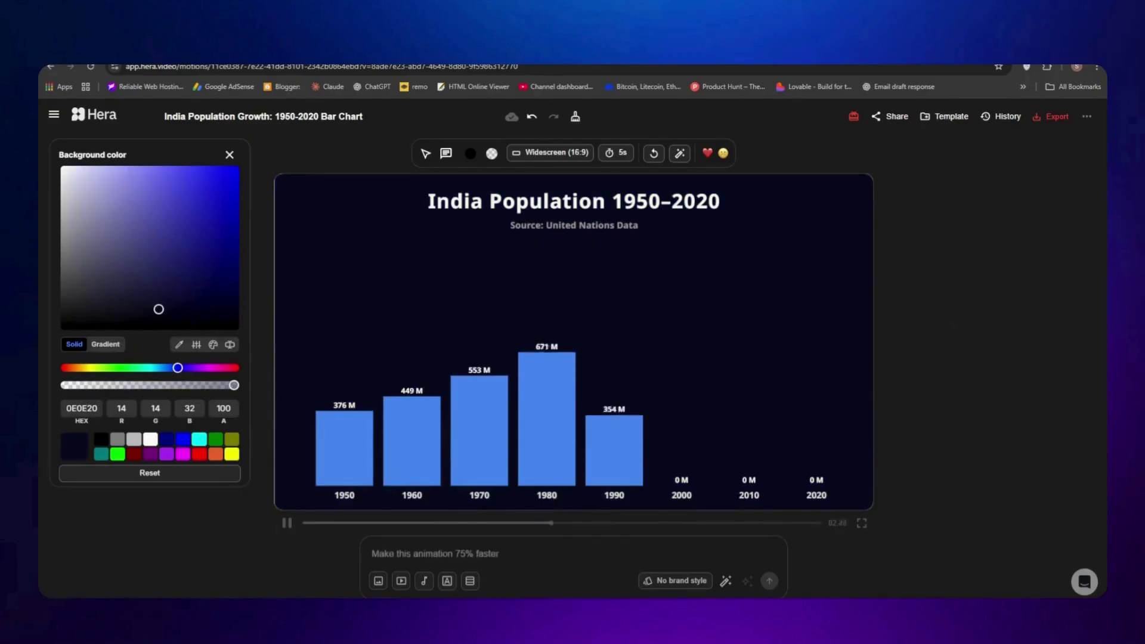
{"action": "left_click", "coordinate": [605, 332]}
{"action": "left_click", "coordinate": [619, 349]}
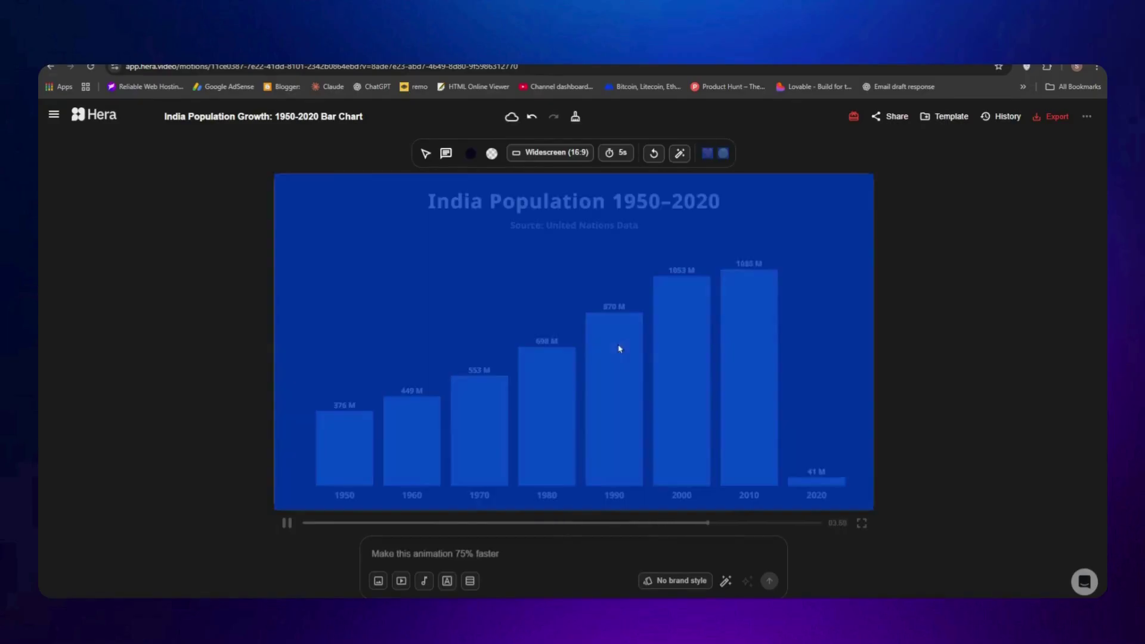
{"action": "left_click", "coordinate": [425, 153]}
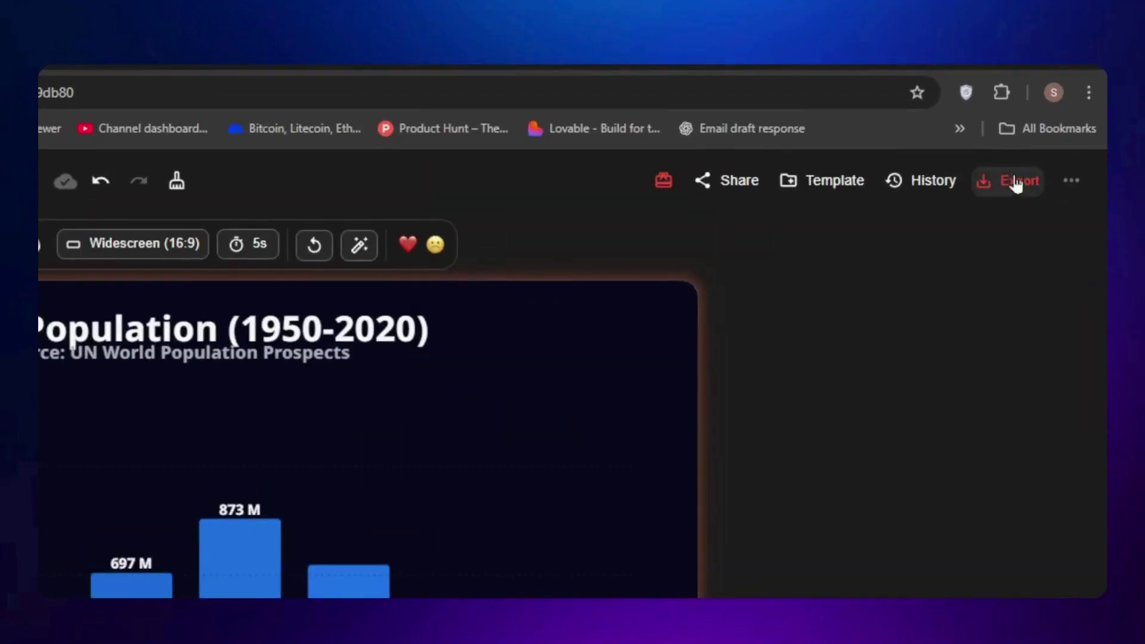
Export the India population chart as a 1080p MOV at 24 fps with no transparent background.
{"action": "left_click", "coordinate": [1016, 181]}
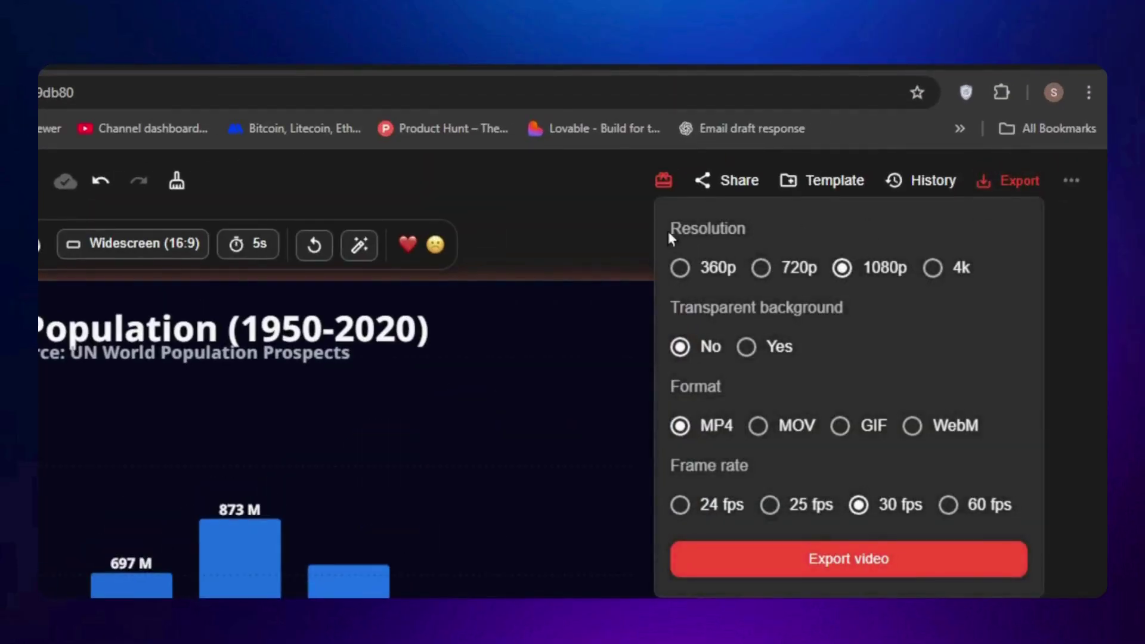
{"action": "left_click", "coordinate": [741, 236]}
{"action": "left_click", "coordinate": [933, 270]}
{"action": "left_click", "coordinate": [850, 277]}
{"action": "left_click_drag", "start_coordinate": [859, 276], "coordinate": [903, 280]}
{"action": "left_click", "coordinate": [897, 300]}
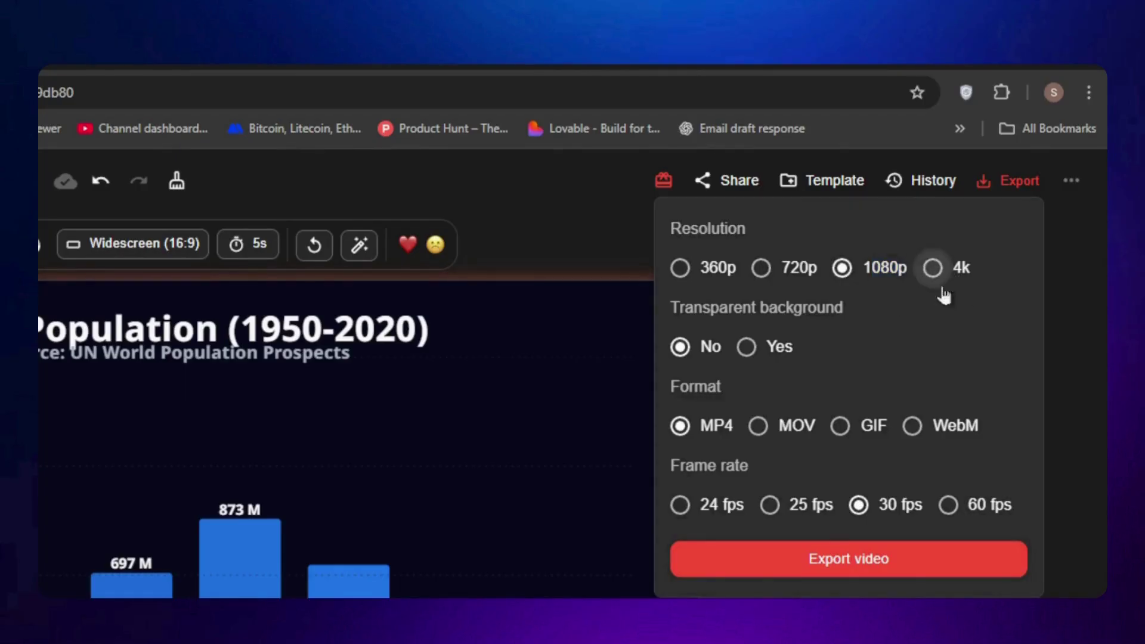
{"action": "left_click", "coordinate": [746, 346]}
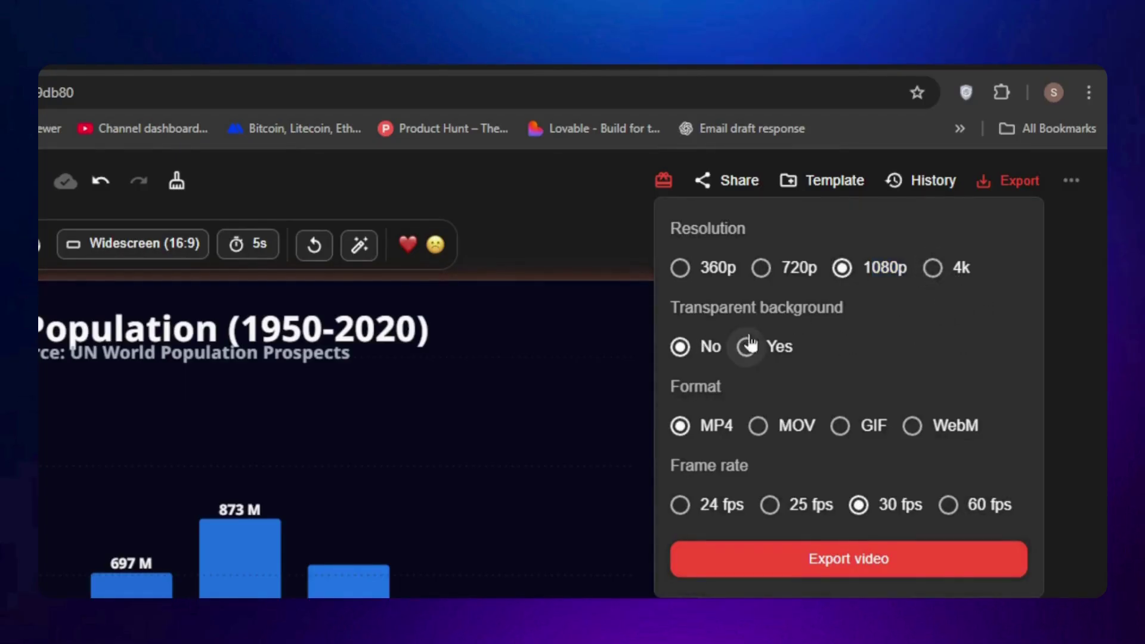
{"action": "left_click", "coordinate": [658, 357]}
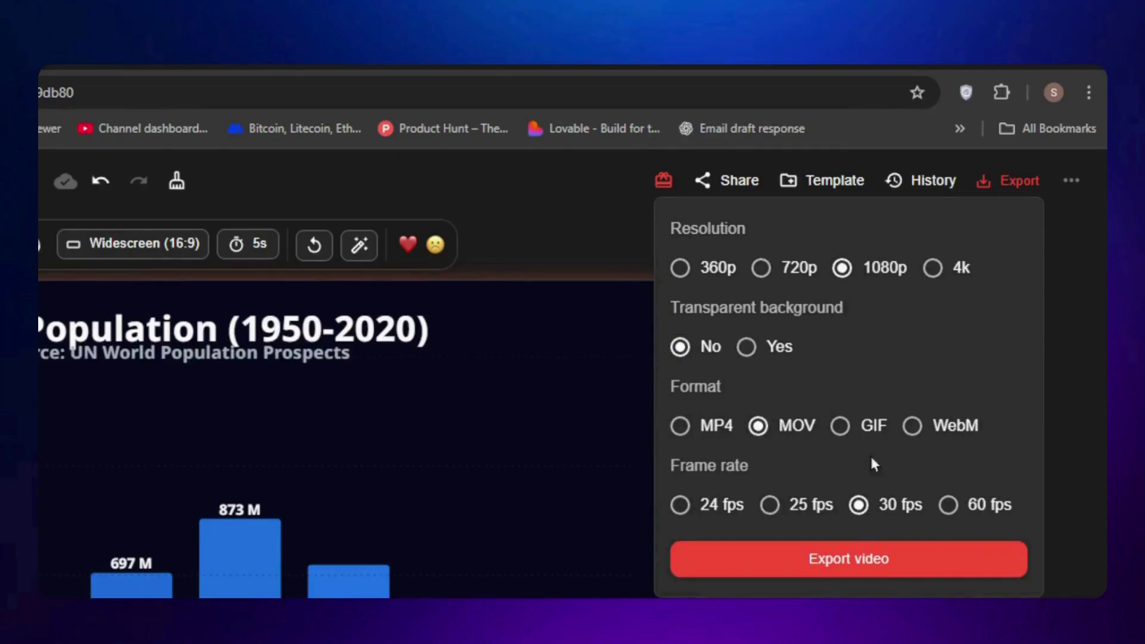
{"action": "left_click_drag", "start_coordinate": [674, 470], "coordinate": [738, 469]}
{"action": "left_click", "coordinate": [738, 468]}
{"action": "left_click", "coordinate": [680, 504]}
{"action": "left_click", "coordinate": [830, 570]}
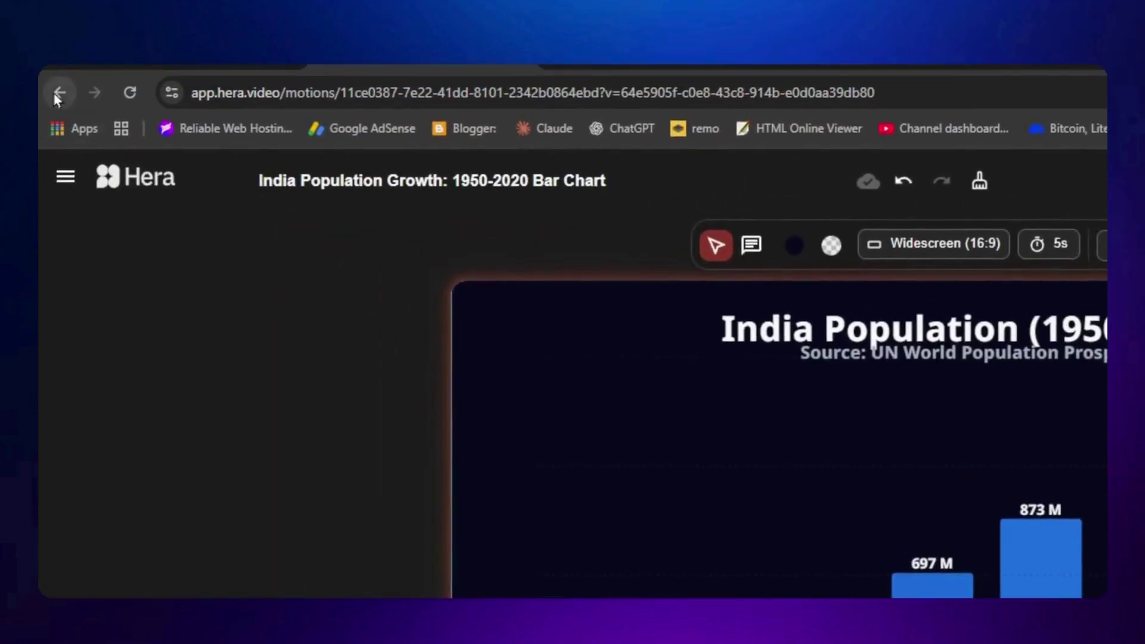
Start a project from the 'Simple map animation - Sattelite' template in the templates gallery.
{"action": "left_click", "coordinate": [58, 94]}
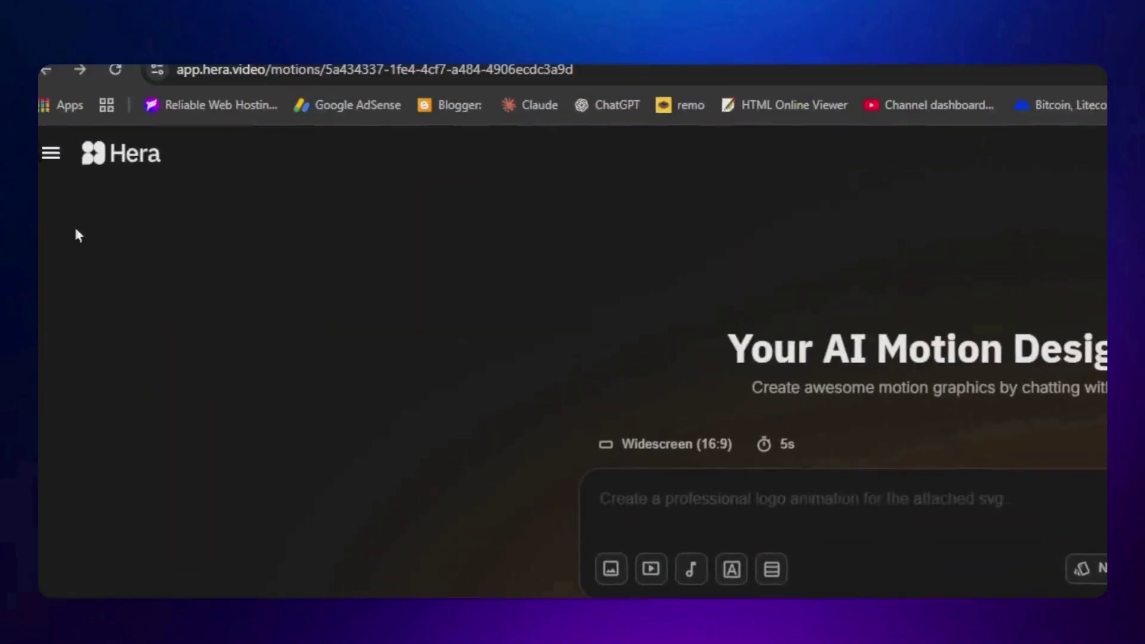
{"action": "left_click", "coordinate": [51, 153]}
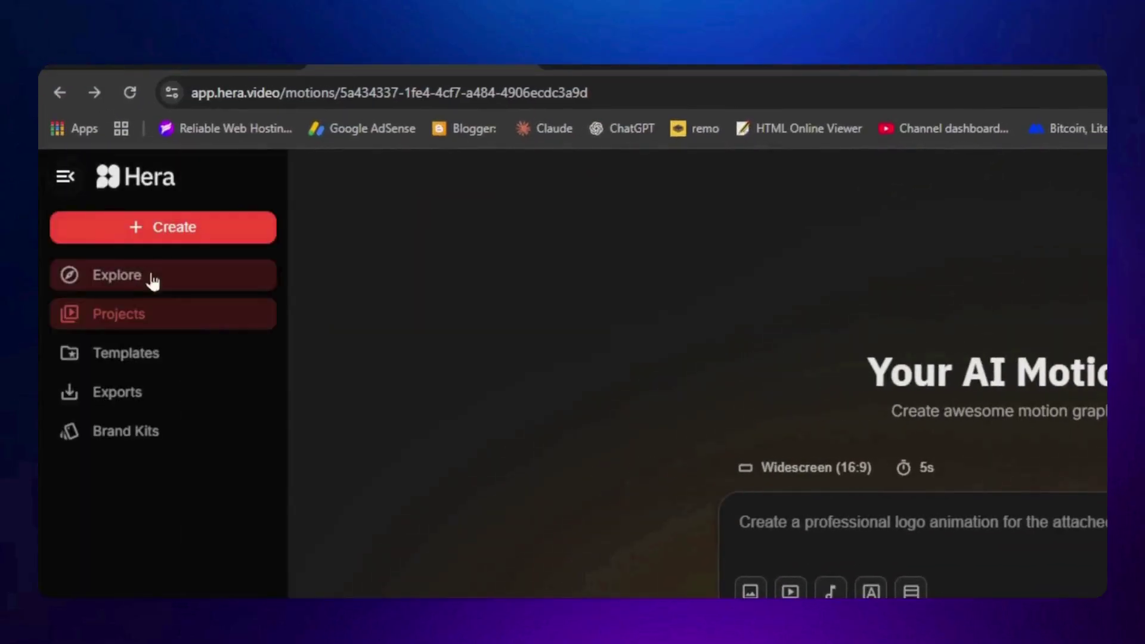
{"action": "left_click", "coordinate": [169, 350]}
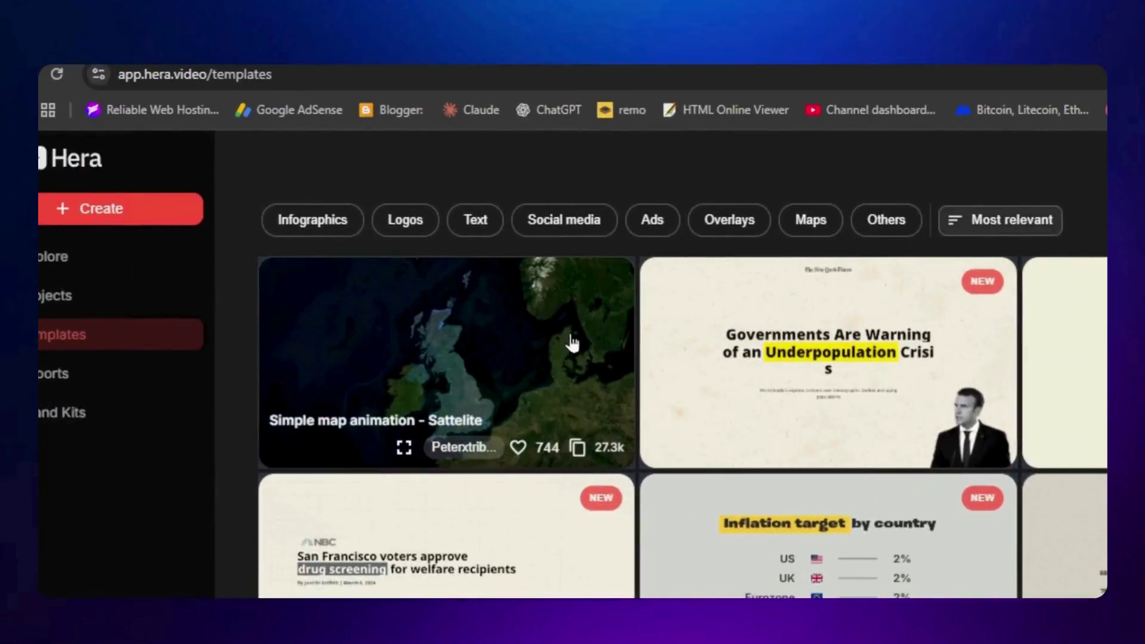
{"action": "left_click", "coordinate": [530, 365]}
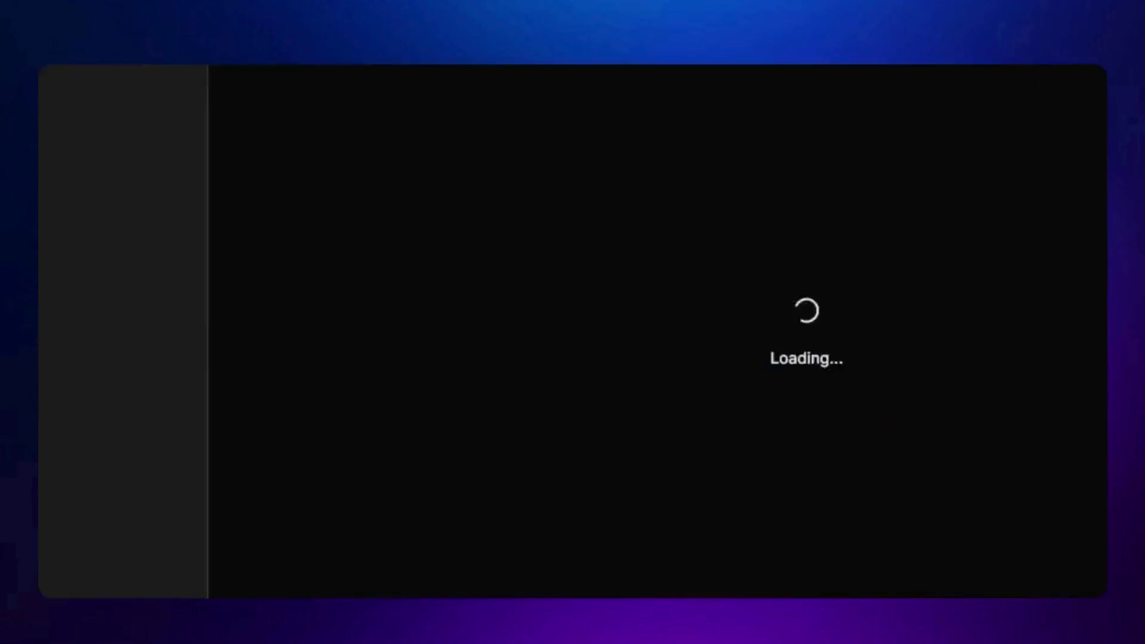
{"action": "left_click", "coordinate": [568, 512]}
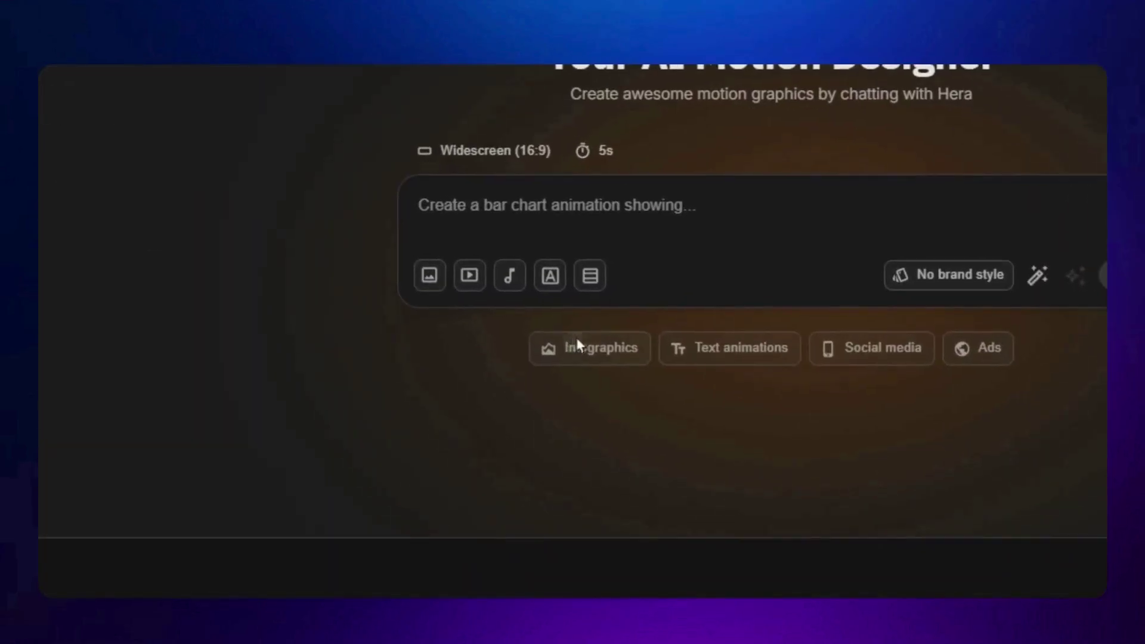
Submit the prompt 'create a map animation of india highlighting rajasthan'.
{"action": "left_click", "coordinate": [576, 346]}
{"action": "left_click", "coordinate": [684, 192]}
{"action": "type", "text": "create a ma"}
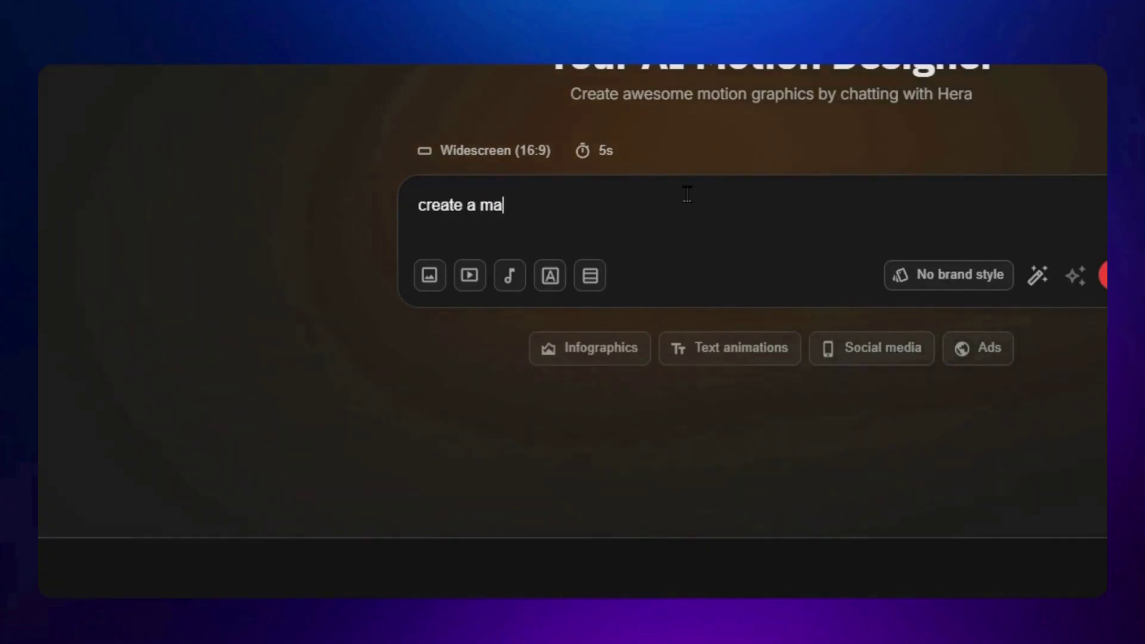
{"action": "type", "text": "p animation of india hi"}
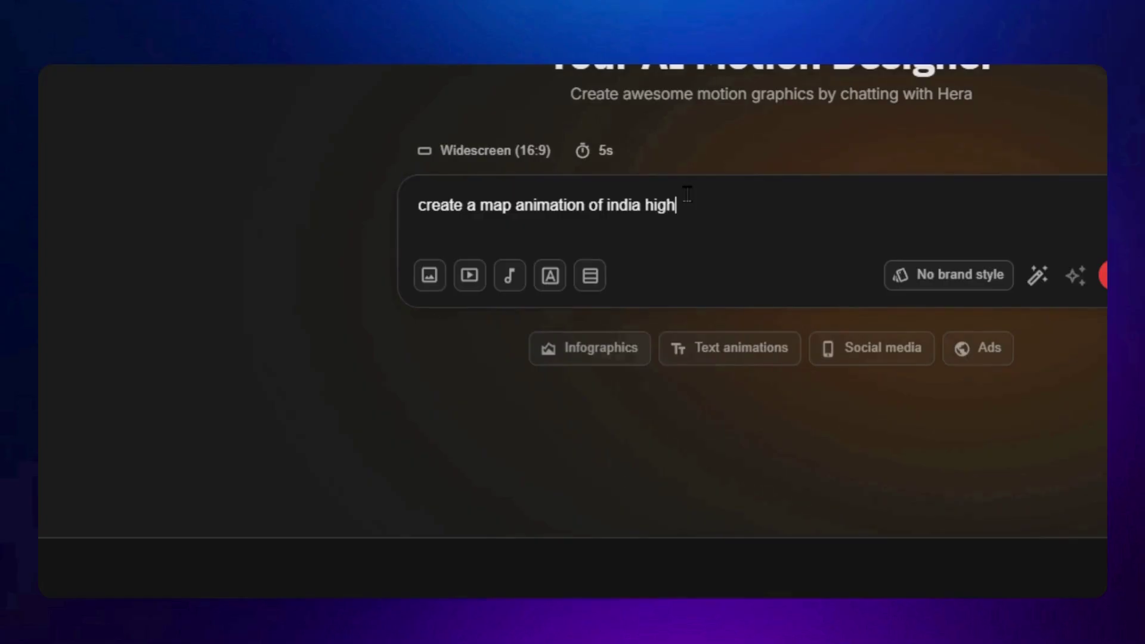
{"action": "type", "text": "ghting raja"}
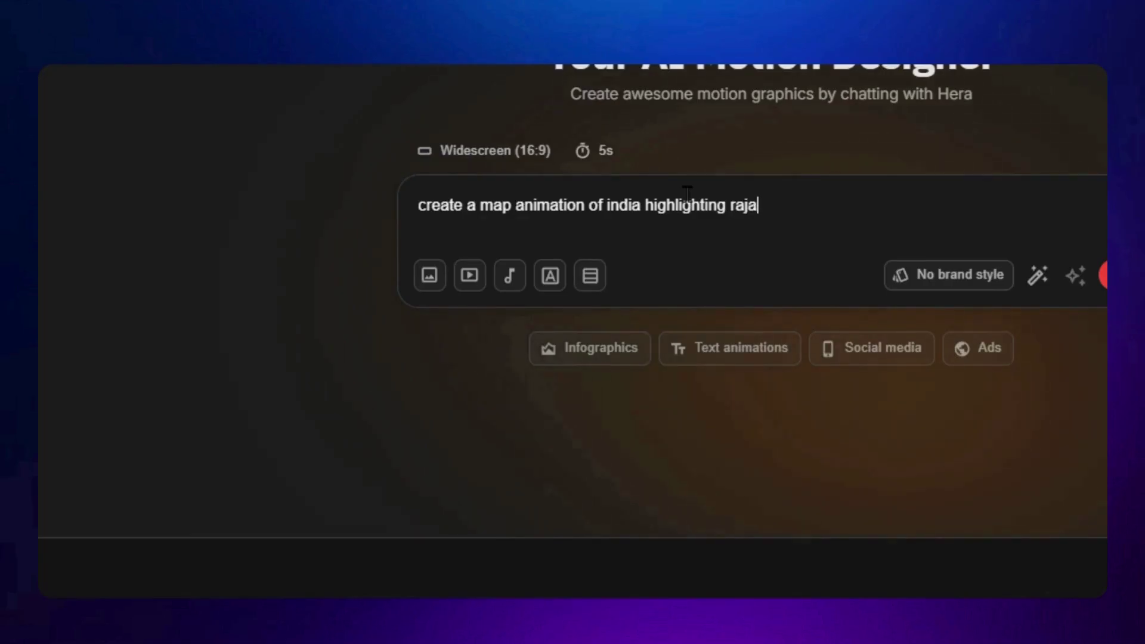
{"action": "type", "text": "sthan"}
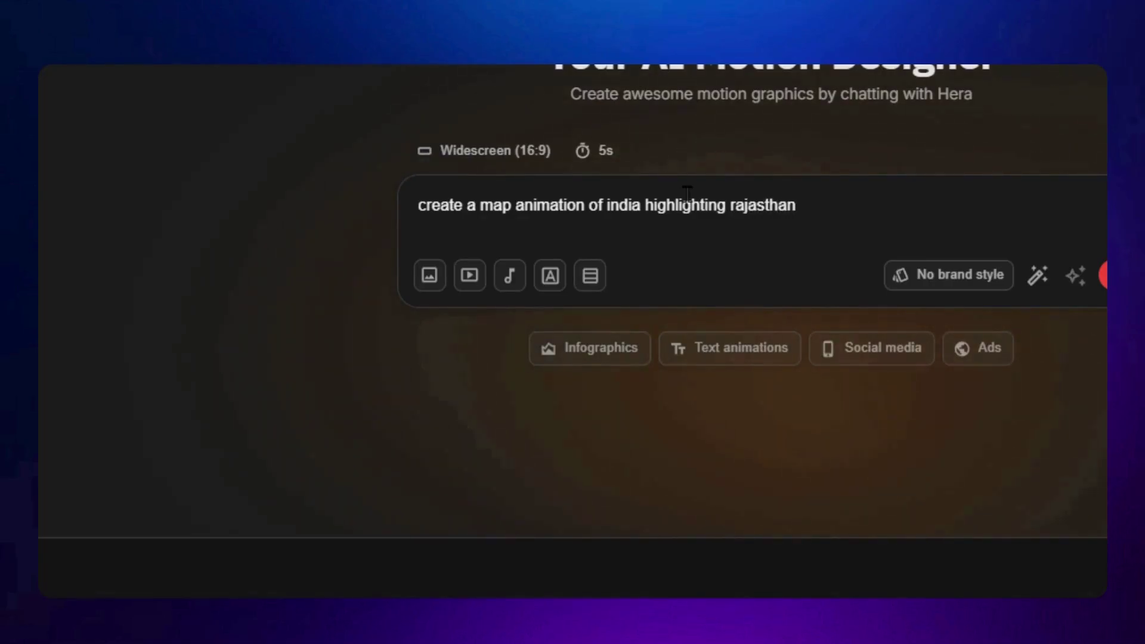
{"action": "key", "text": "Return"}
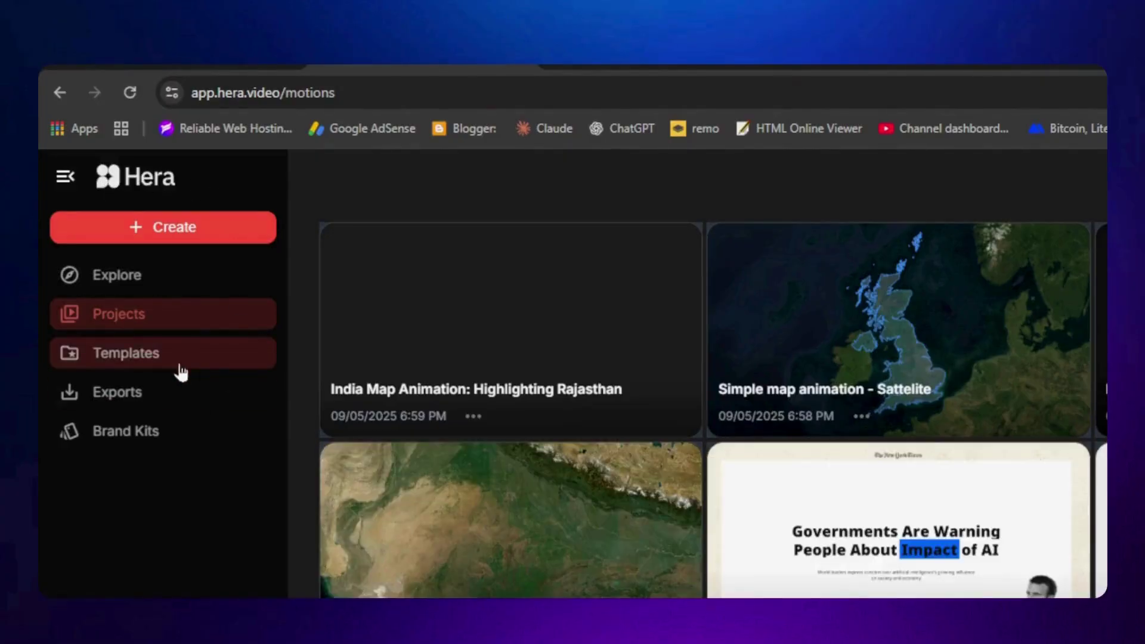
Export the India Population Growth bar chart as a 1080p video, then open Brand Kits.
{"action": "left_click", "coordinate": [224, 389]}
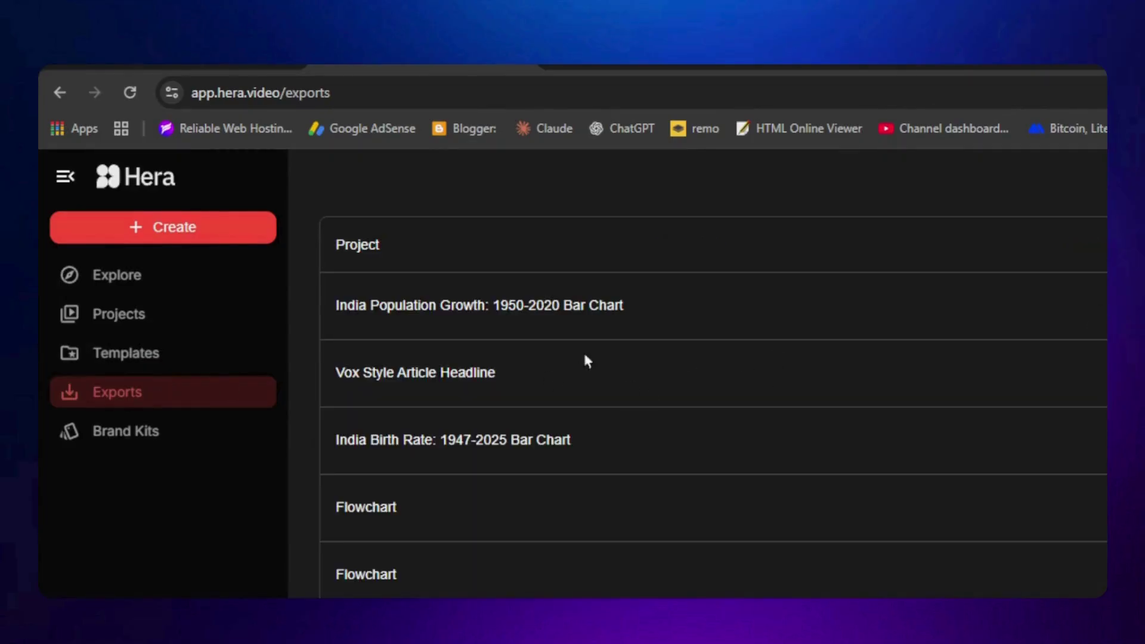
{"action": "left_click", "coordinate": [598, 307]}
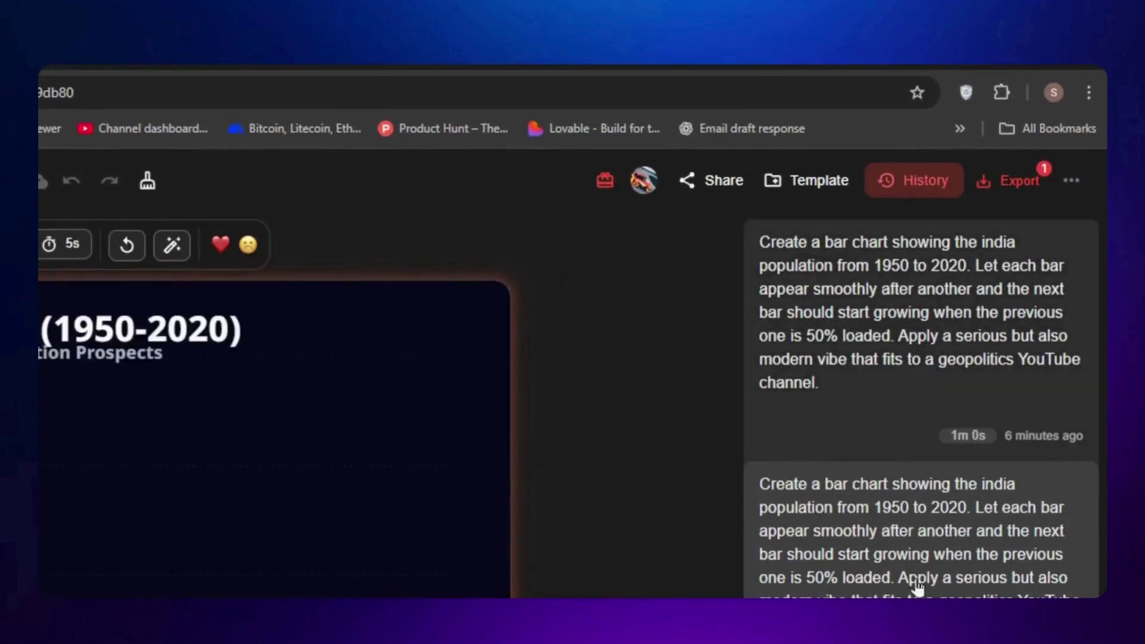
{"action": "left_click", "coordinate": [1011, 180]}
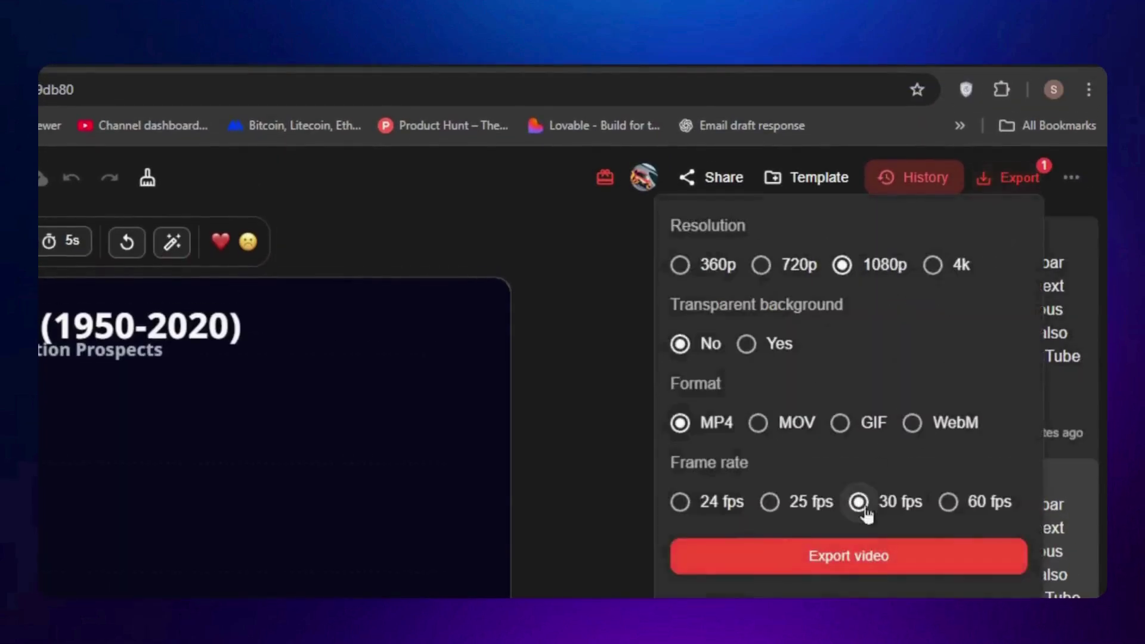
{"action": "left_click", "coordinate": [756, 343]}
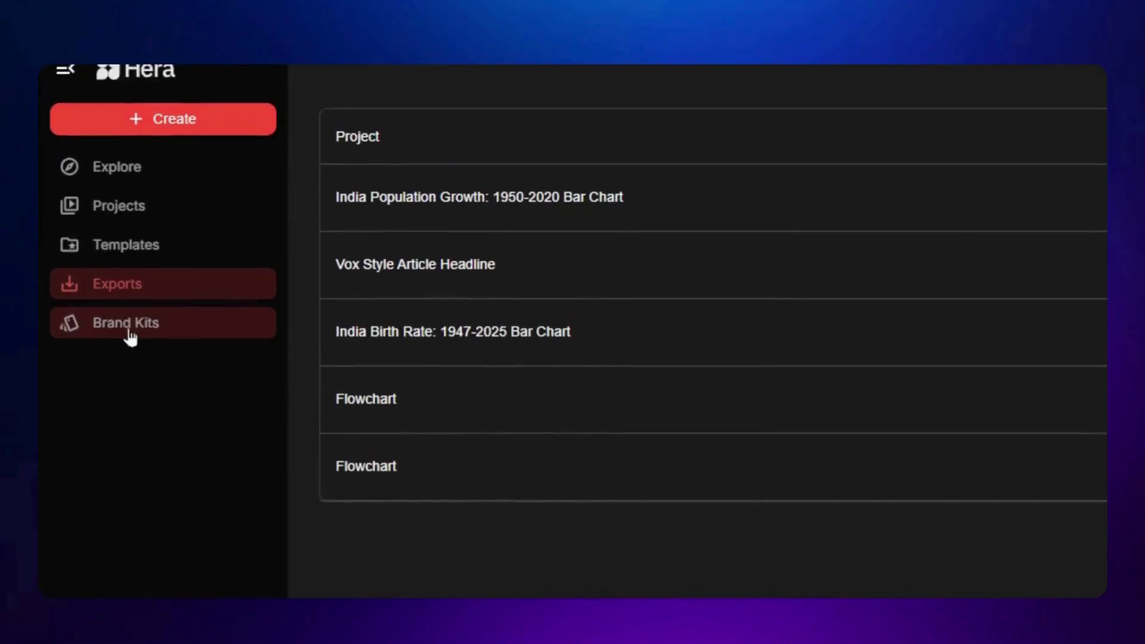
{"action": "left_click", "coordinate": [129, 338]}
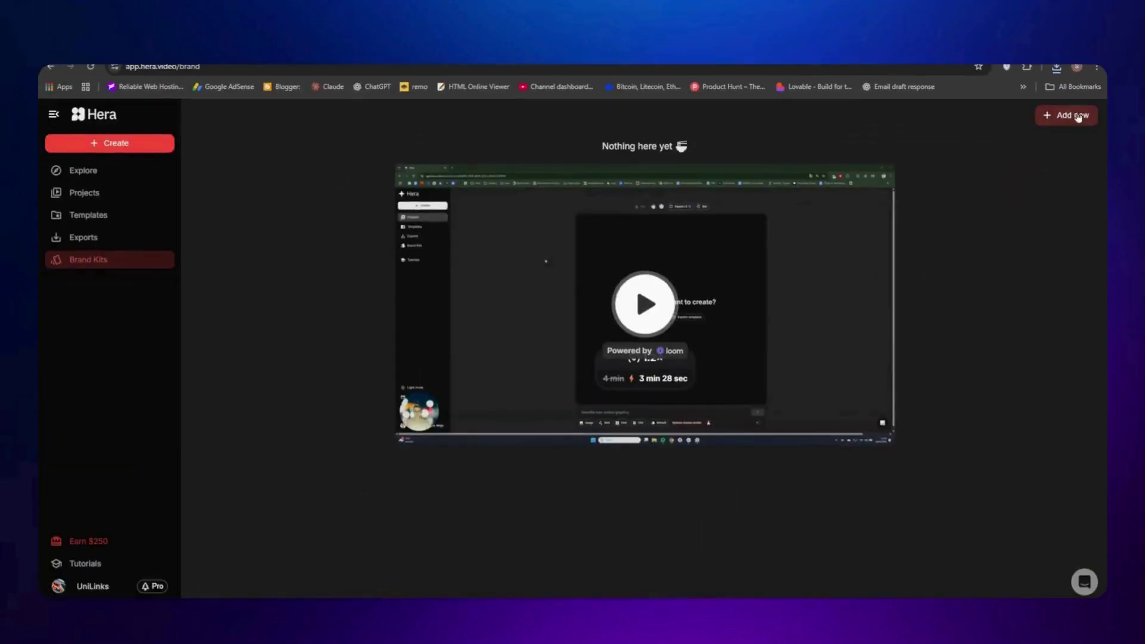
Create a new brand kit with a colour palette whose Color 1 is white.
{"action": "left_click", "coordinate": [1078, 118]}
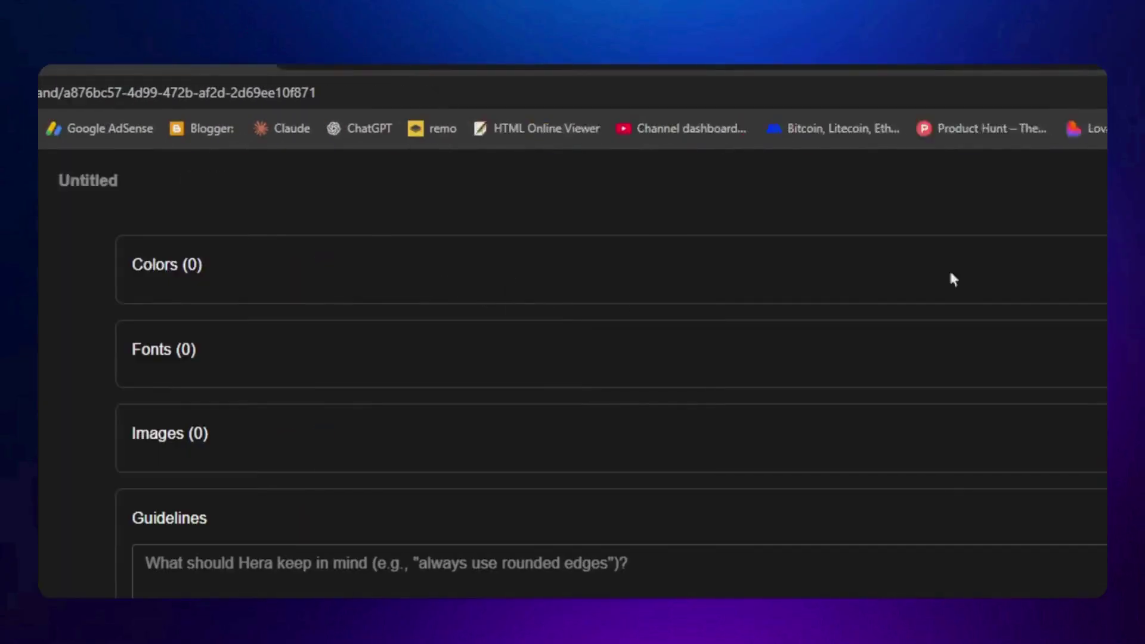
{"action": "left_click", "coordinate": [954, 267]}
{"action": "left_click", "coordinate": [411, 322]}
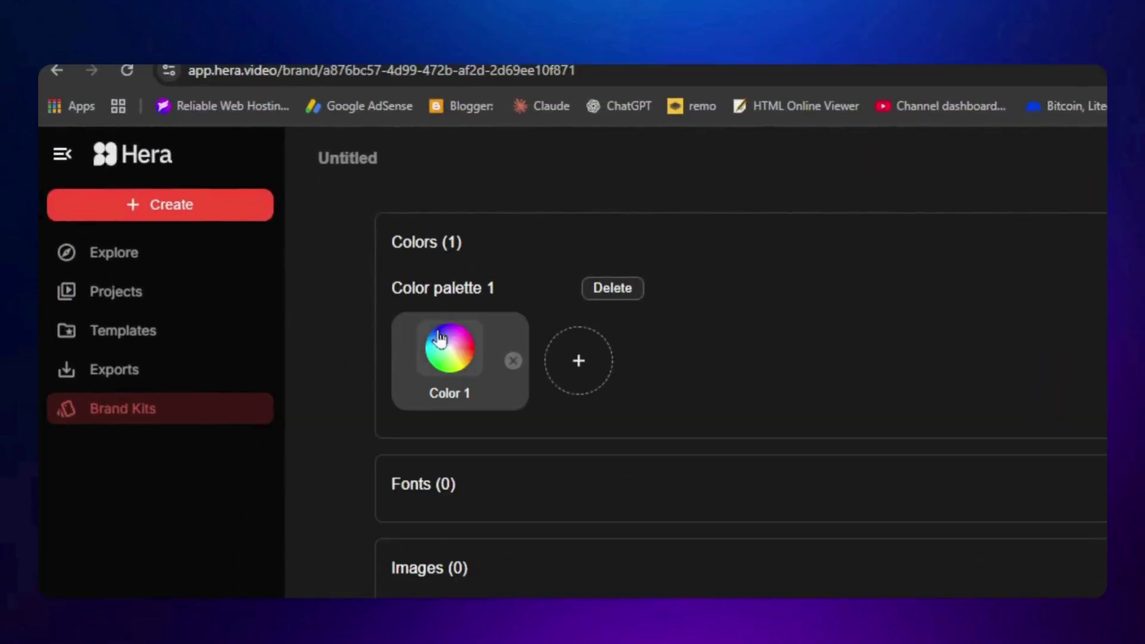
{"action": "left_click", "coordinate": [468, 355]}
{"action": "left_click_drag", "start_coordinate": [501, 409], "coordinate": [440, 417]}
{"action": "left_click", "coordinate": [609, 316]}
Add Color 2 as black and Color 3 as a purple shade.
{"action": "left_click", "coordinate": [593, 340]}
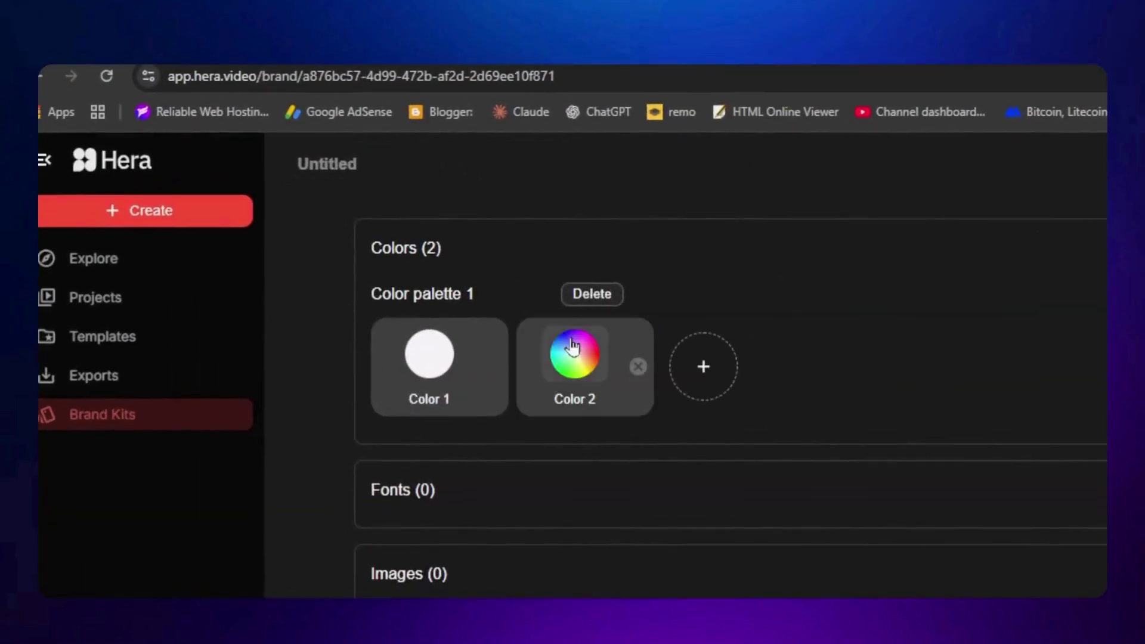
{"action": "left_click", "coordinate": [574, 352]}
{"action": "left_click", "coordinate": [575, 623]}
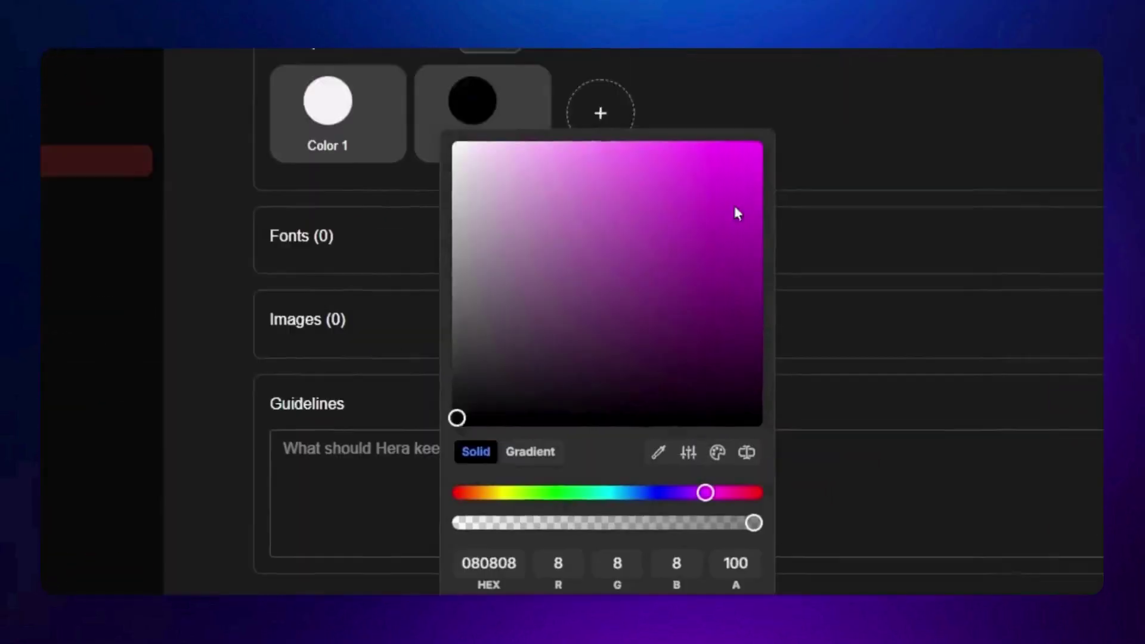
{"action": "left_click", "coordinate": [813, 100]}
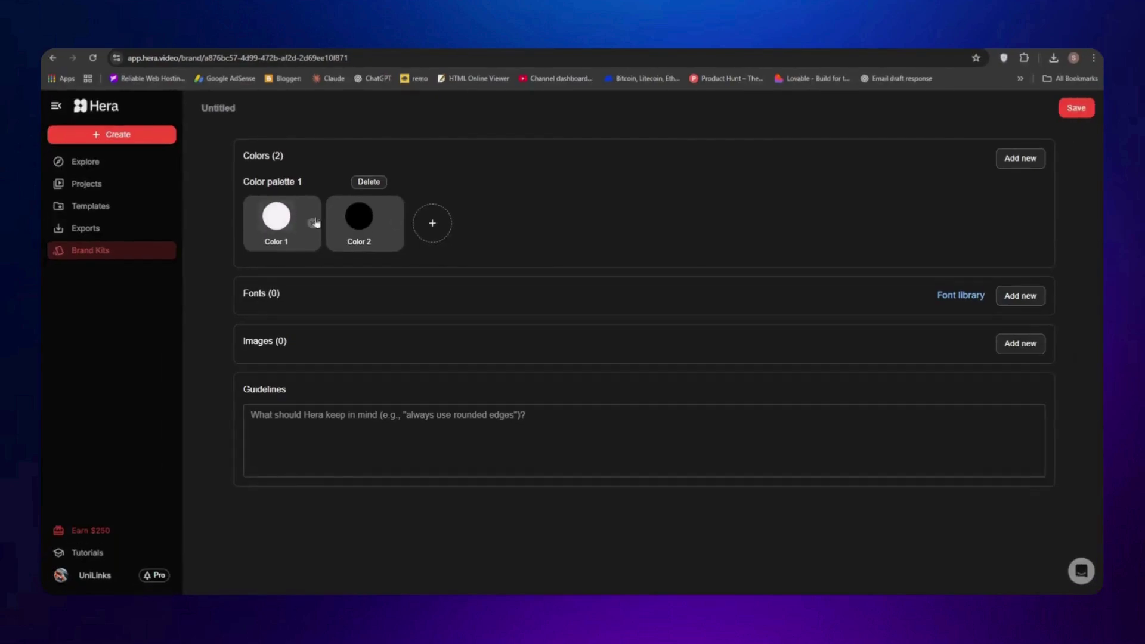
{"action": "left_click", "coordinate": [432, 223]}
{"action": "left_click", "coordinate": [460, 286]}
{"action": "left_click_drag", "start_coordinate": [460, 286], "coordinate": [567, 207]}
Check the Google Fonts information for adding fonts, then begin adding an image.
{"action": "left_click", "coordinate": [958, 298]}
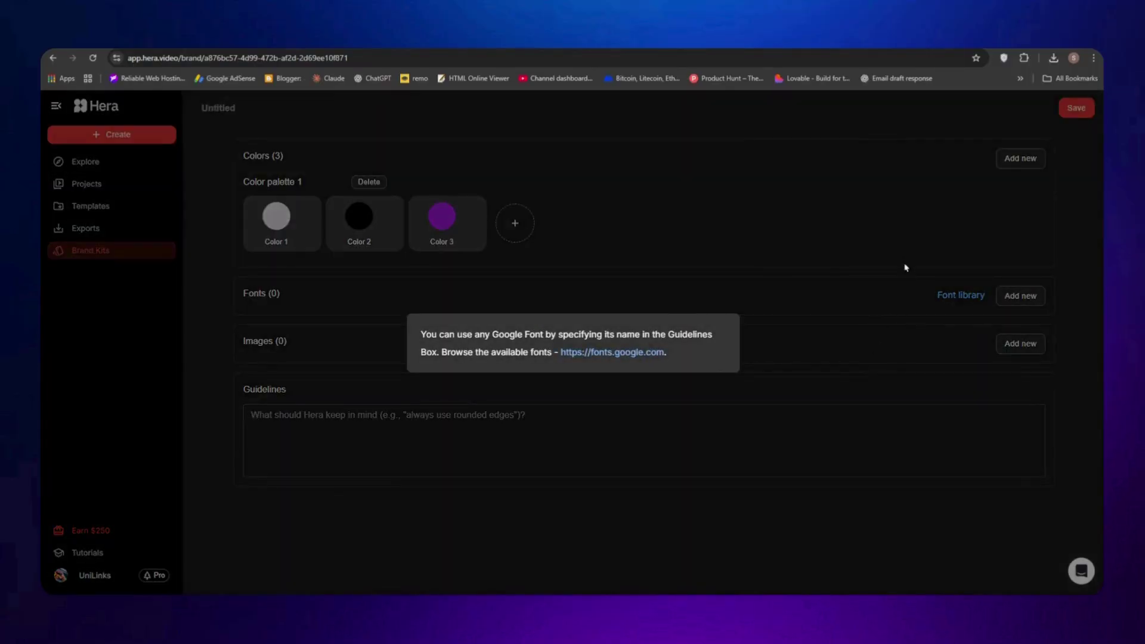
{"action": "left_click", "coordinate": [903, 273]}
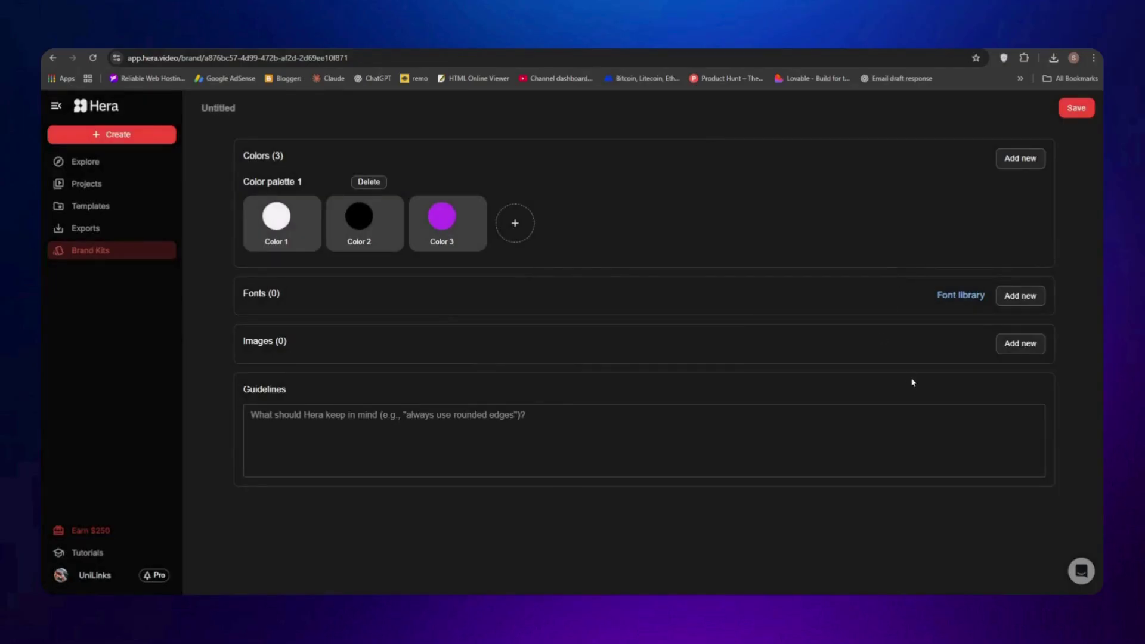
{"action": "left_click", "coordinate": [1018, 344]}
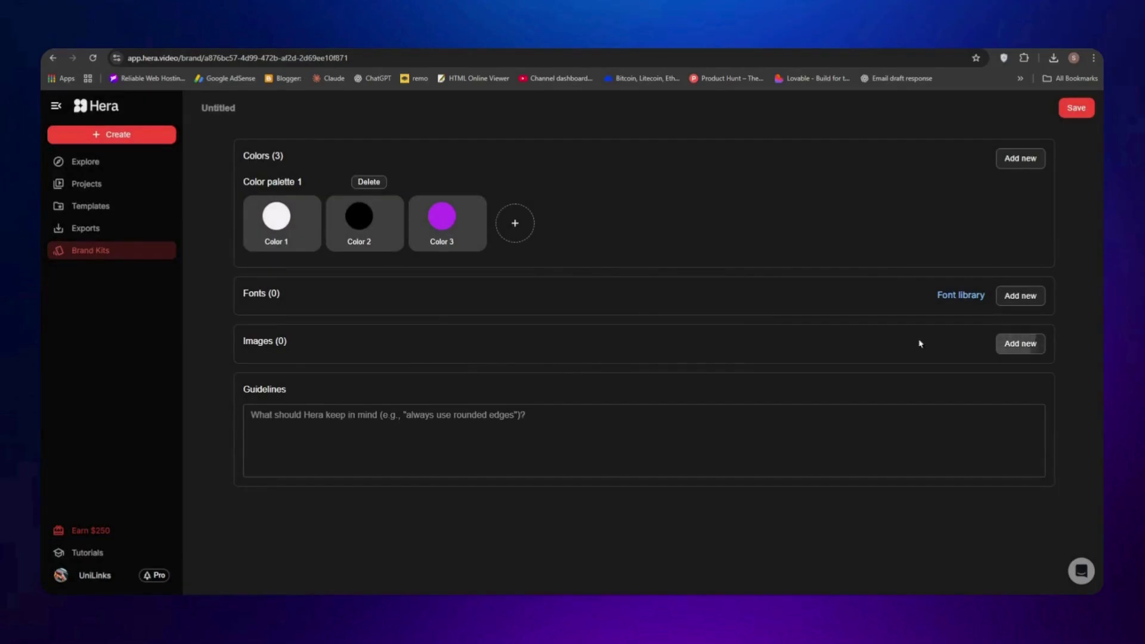
Add the guideline 'always use rounded edges' to the brand kit and save it.
{"action": "key", "text": "Escape"}
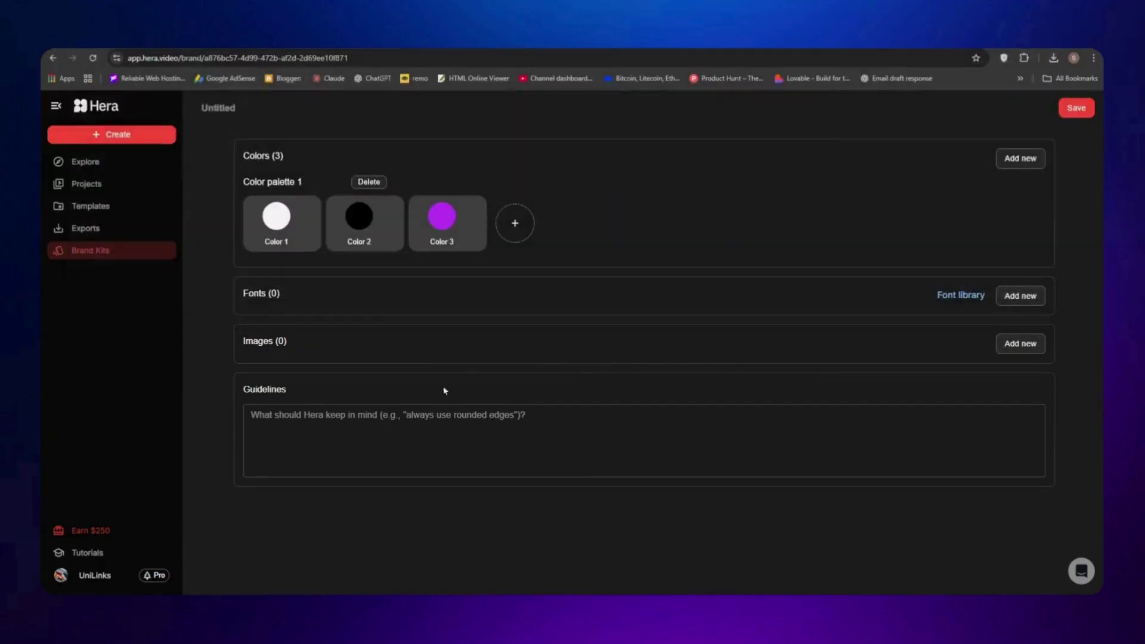
{"action": "left_click", "coordinate": [471, 410]}
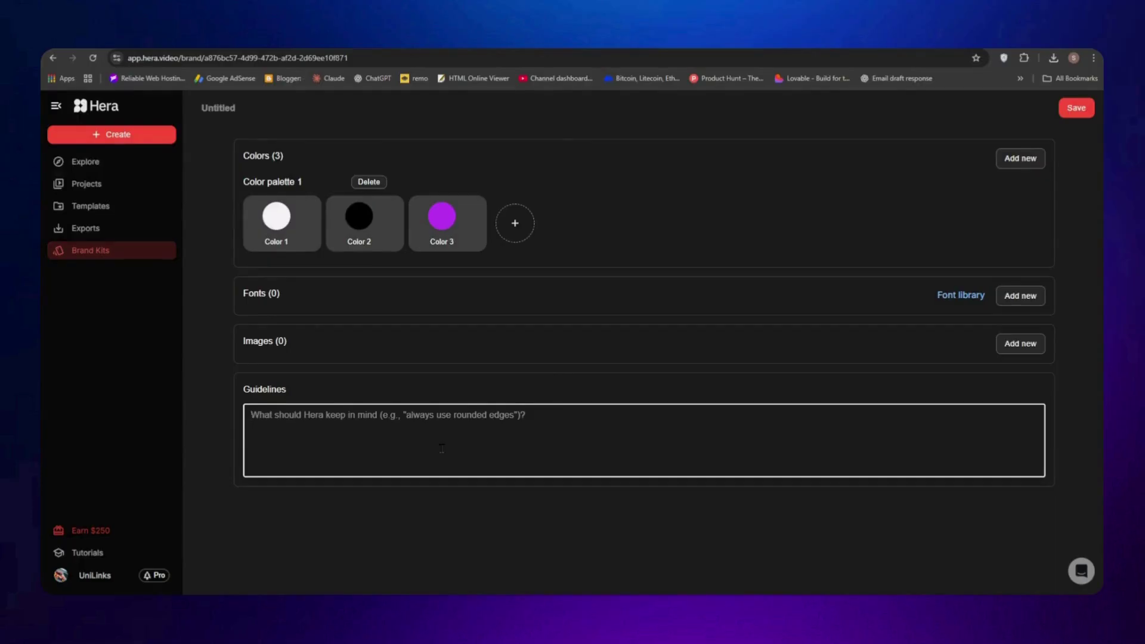
{"action": "type", "text": "always use rounded edges"}
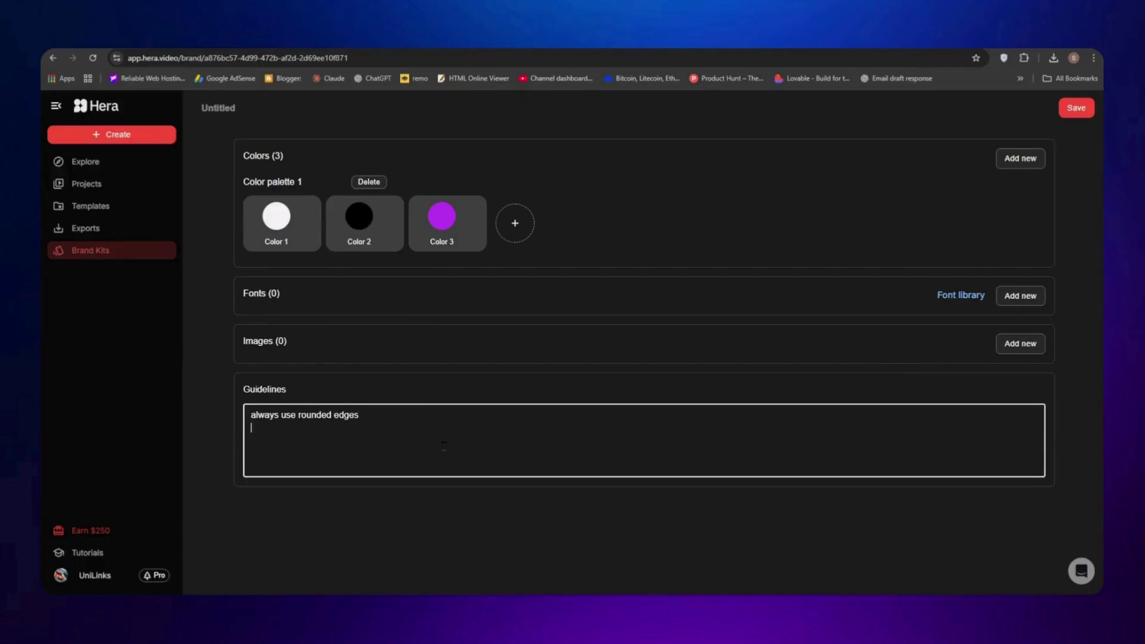
{"action": "left_click", "coordinate": [1071, 108]}
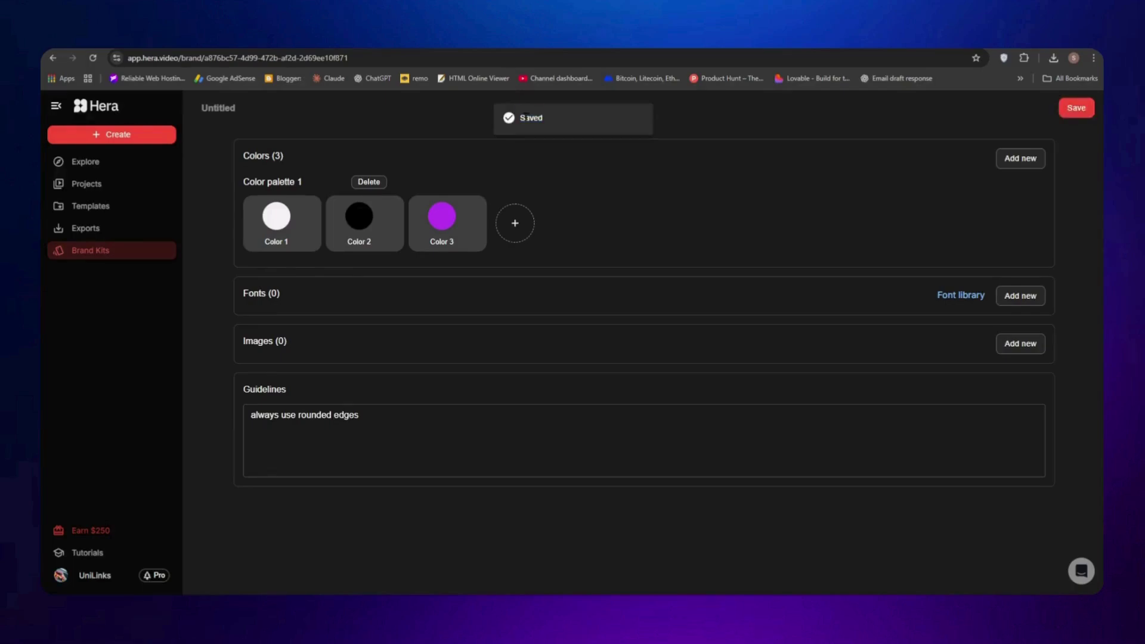
{"action": "left_click", "coordinate": [131, 166]}
{"action": "left_click", "coordinate": [128, 185]}
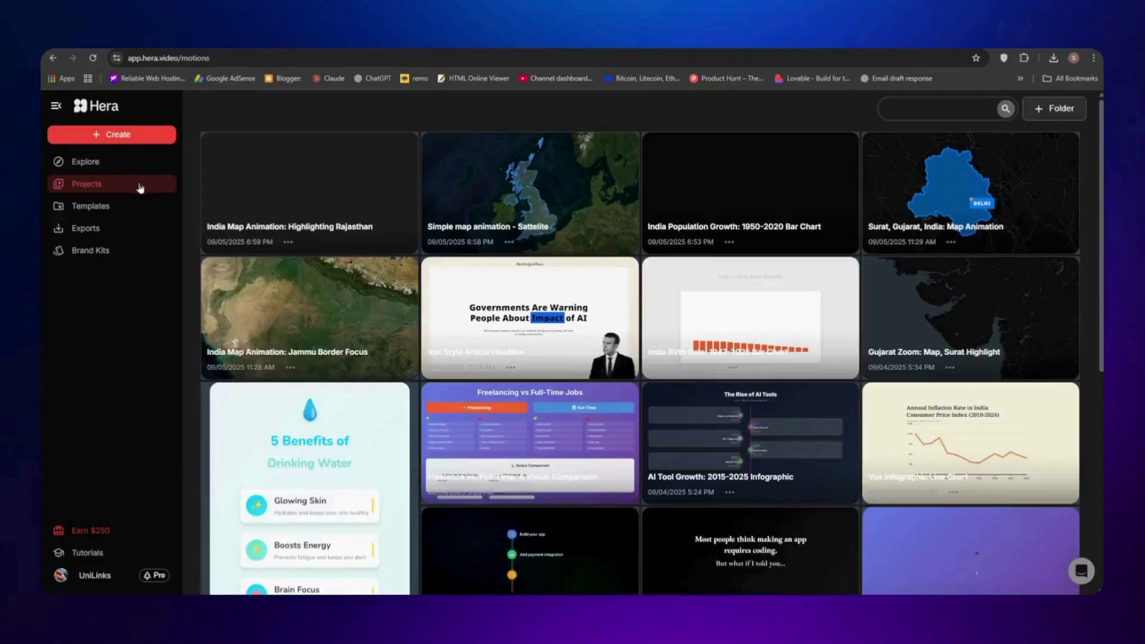
{"action": "left_click", "coordinate": [361, 207]}
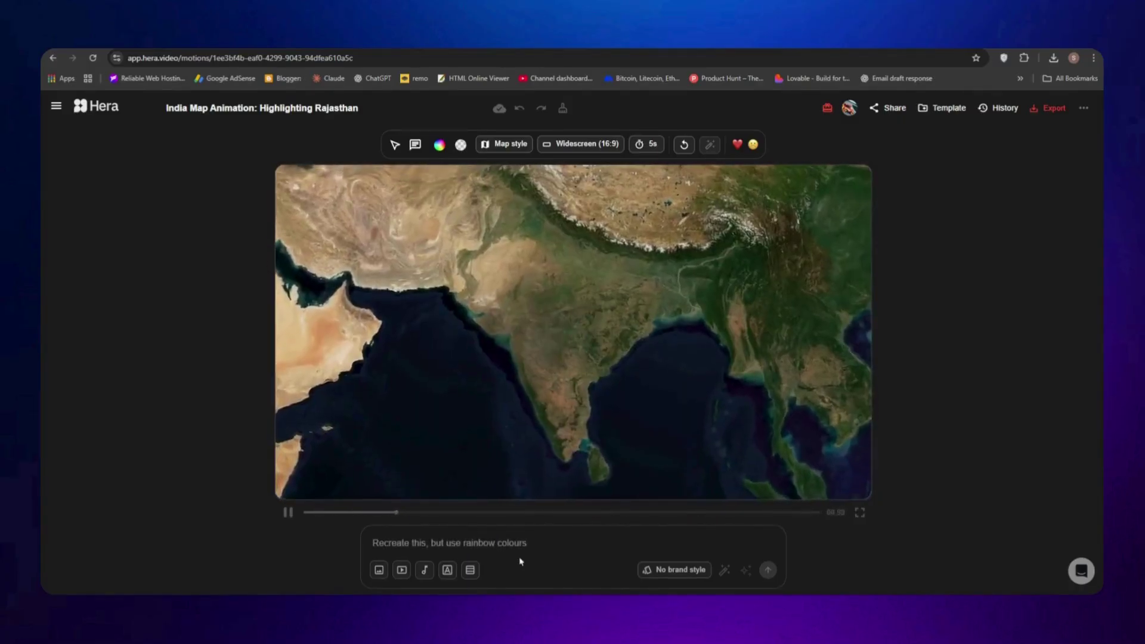
Set the Rajasthan animation duration to 10s and the map style to Bright.
{"action": "left_click", "coordinate": [646, 144]}
{"action": "left_click", "coordinate": [633, 183]}
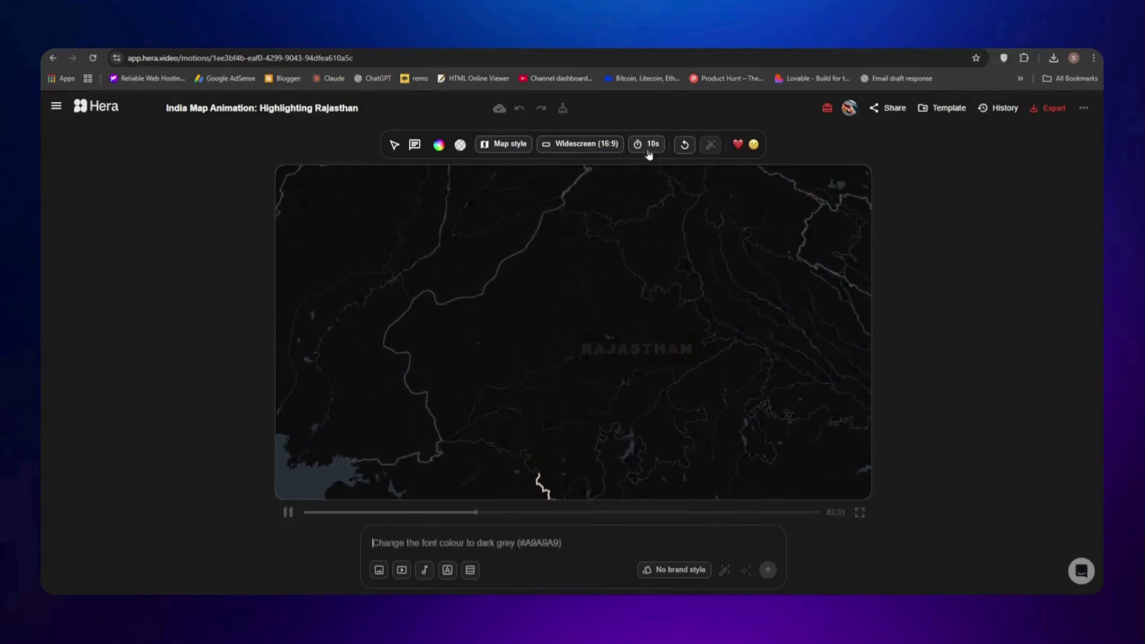
{"action": "left_click", "coordinate": [488, 144]}
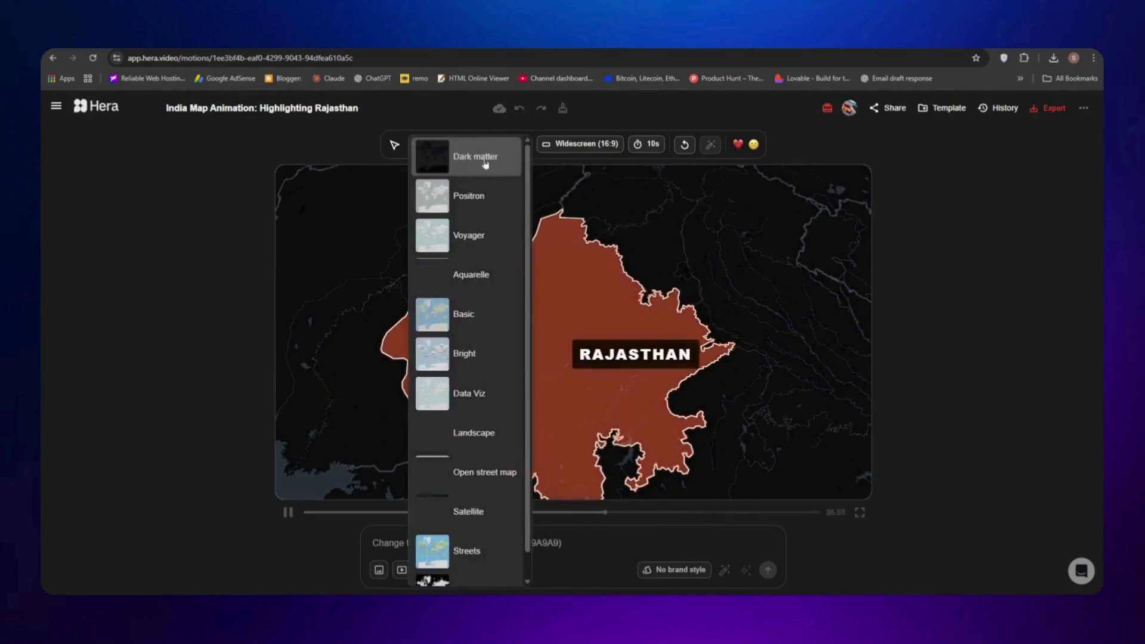
{"action": "left_click", "coordinate": [475, 362]}
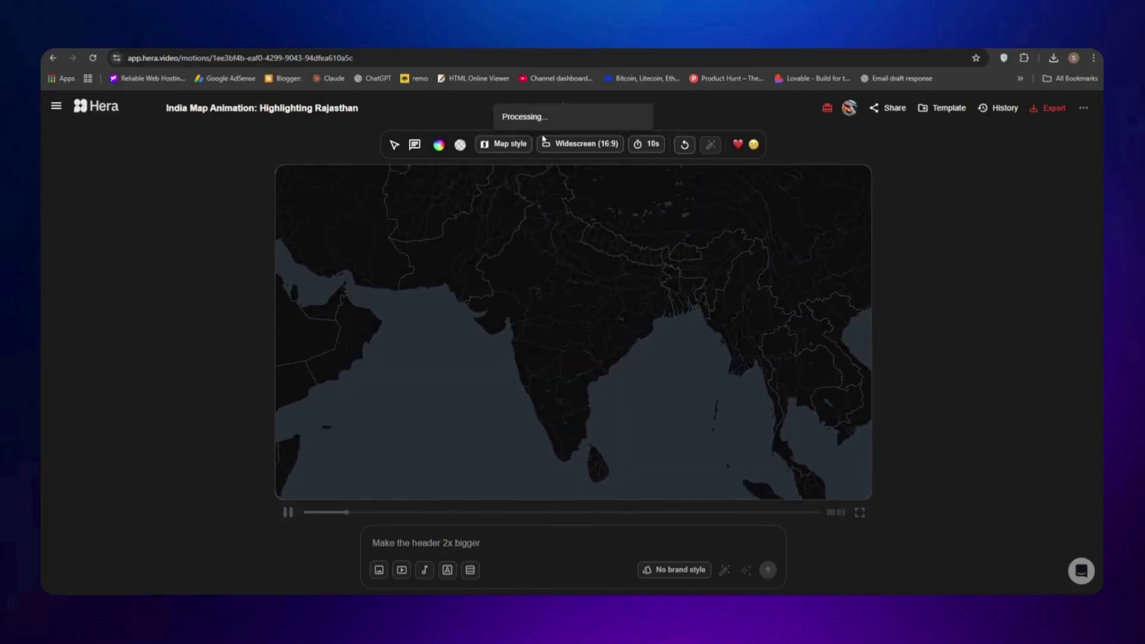
{"action": "left_click_drag", "start_coordinate": [552, 117], "coordinate": [501, 119]}
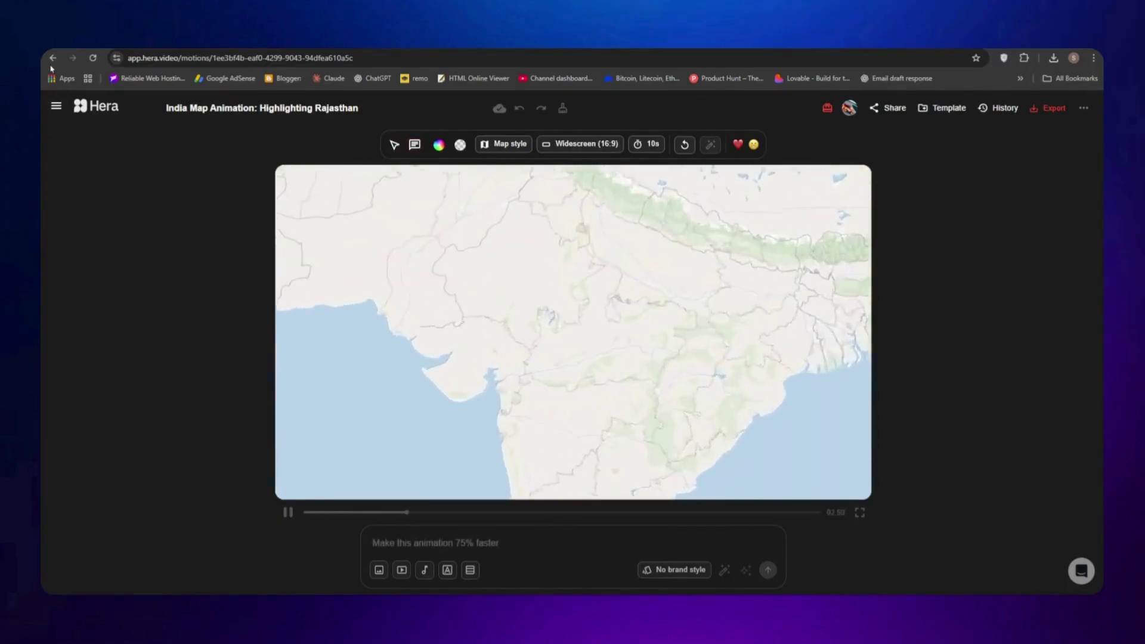
Generate the example Bitcoin price chart infographic using the Untitled brand style.
{"action": "left_click", "coordinate": [111, 108]}
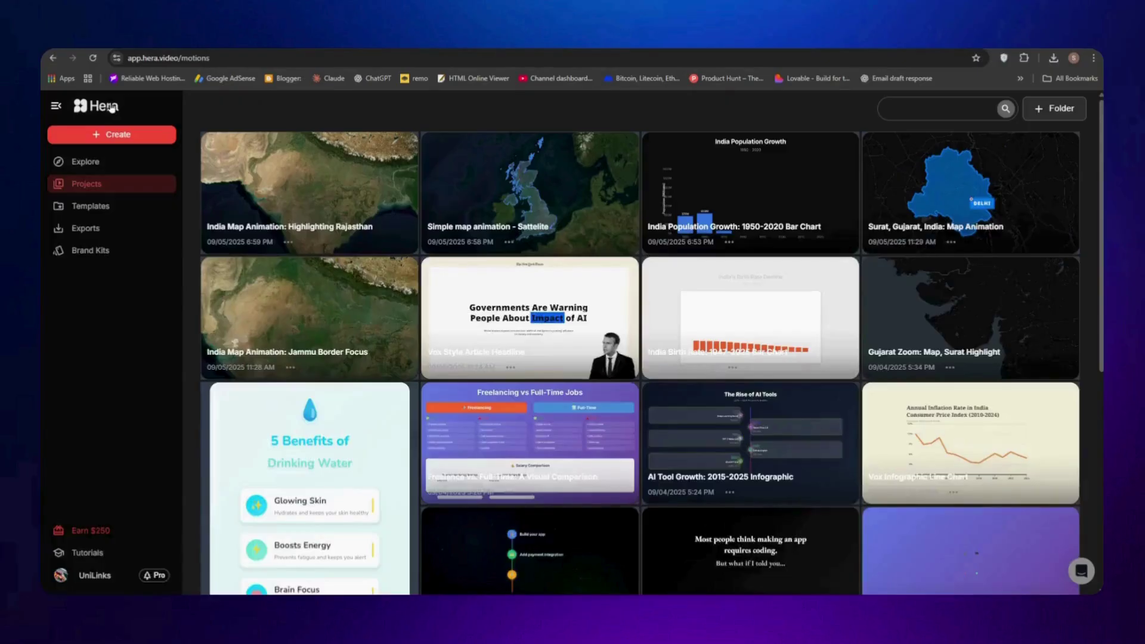
{"action": "left_click", "coordinate": [583, 322]}
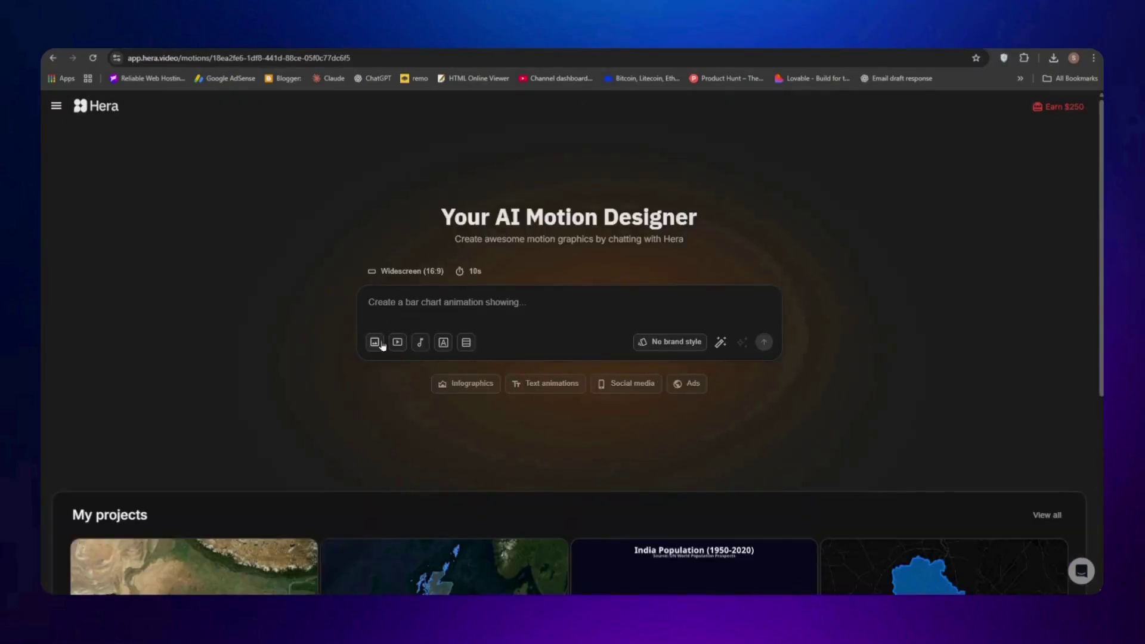
{"action": "left_click", "coordinate": [468, 383]}
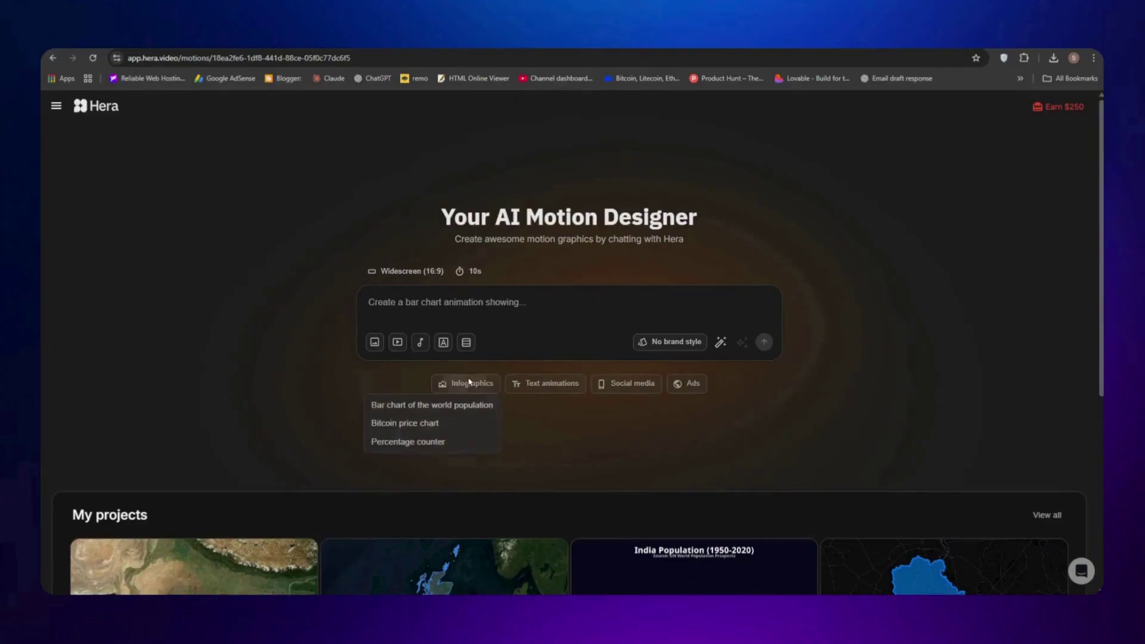
{"action": "left_click", "coordinate": [436, 426]}
{"action": "left_click", "coordinate": [672, 356]}
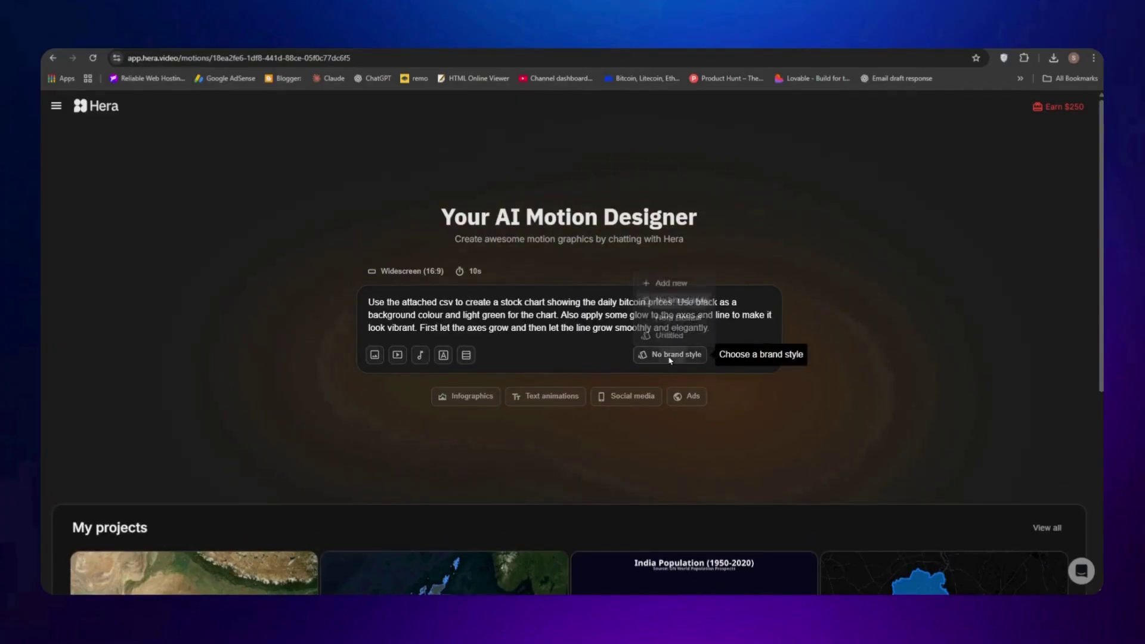
{"action": "left_click", "coordinate": [674, 336]}
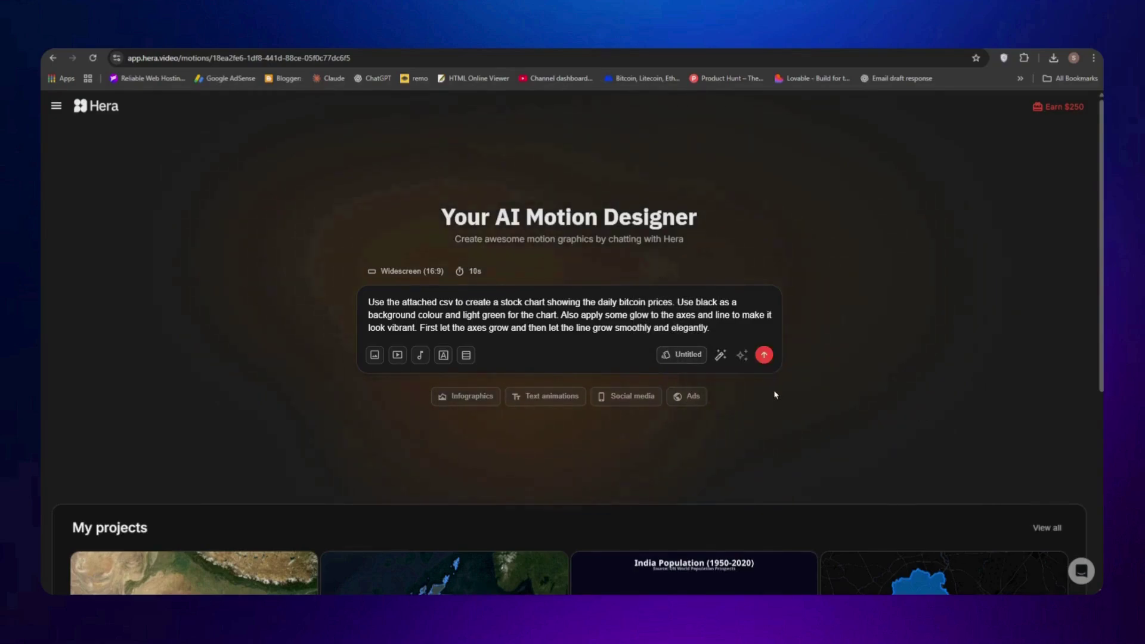
{"action": "left_click", "coordinate": [762, 355]}
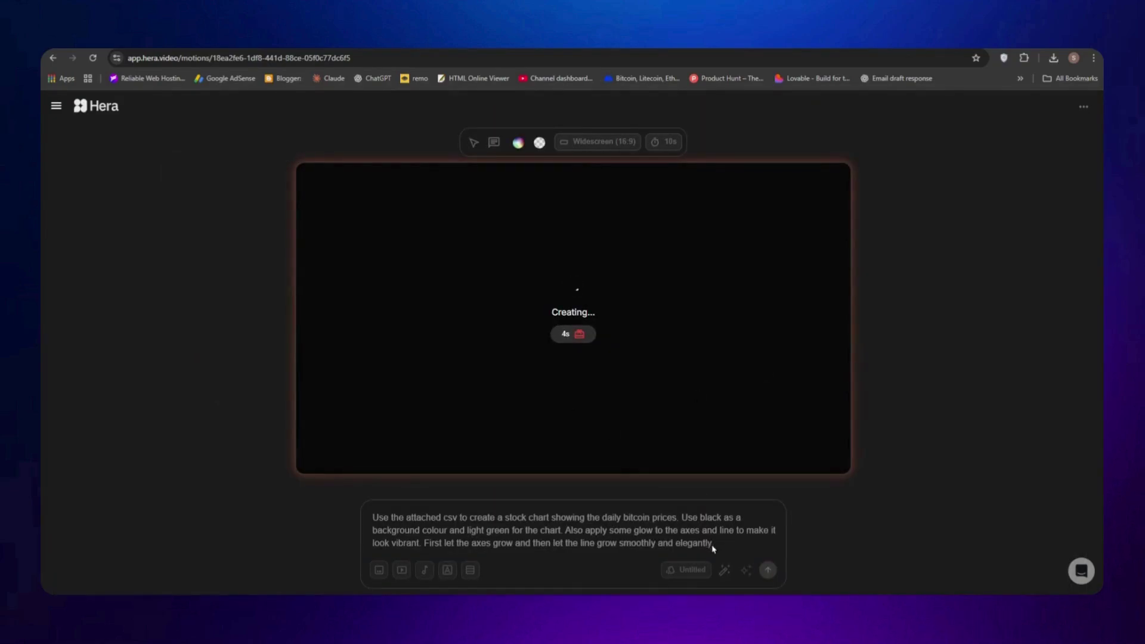
Review the finished Bitcoin Daily Prices chart, then go back to the new-motion page.
{"action": "left_click_drag", "start_coordinate": [377, 517], "coordinate": [748, 518]}
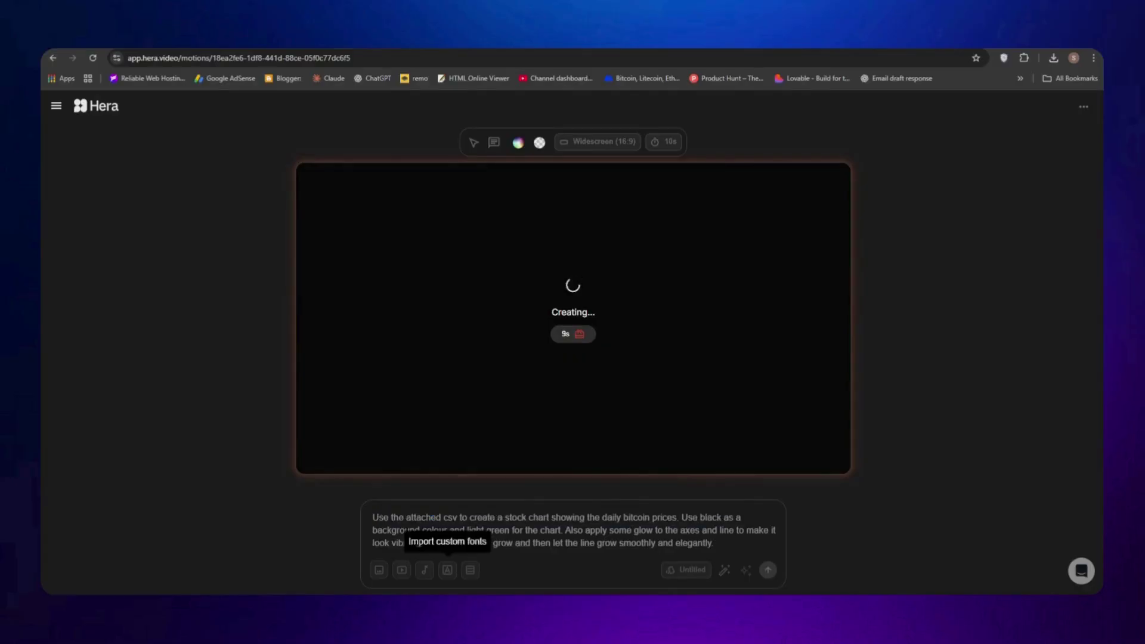
{"action": "left_click_drag", "start_coordinate": [494, 530], "coordinate": [372, 511]}
{"action": "left_click", "coordinate": [371, 511]}
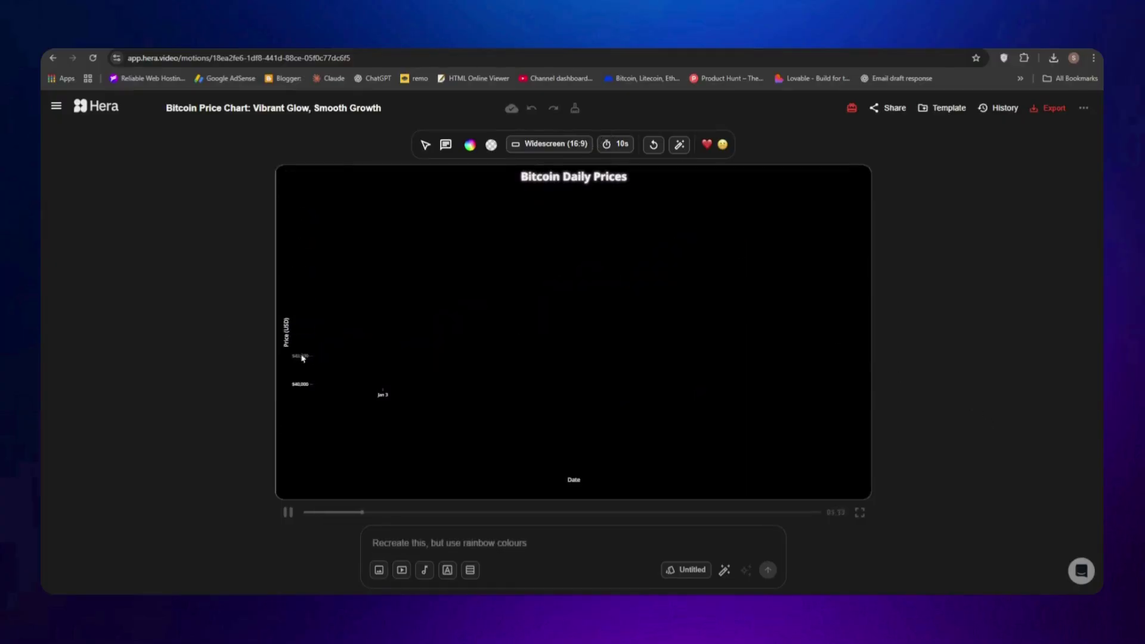
{"action": "left_click", "coordinate": [44, 60]}
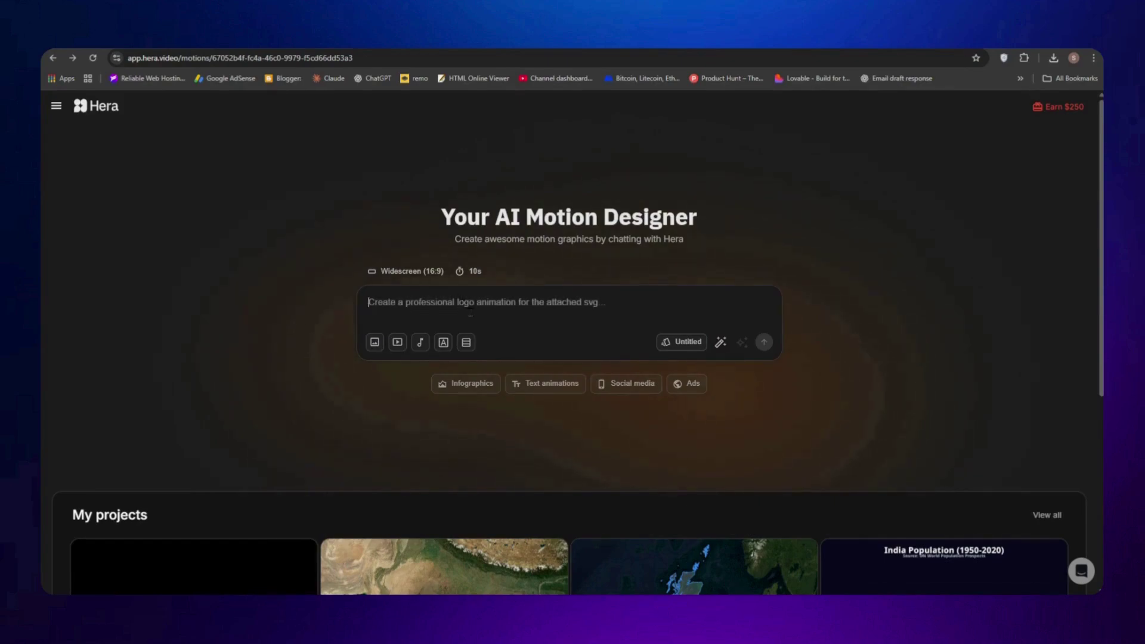
Submit an enhanced India map prompt highlighting Delhi with the design wand switched off.
{"action": "type", "text": "create a map animation for india highlight delhi"}
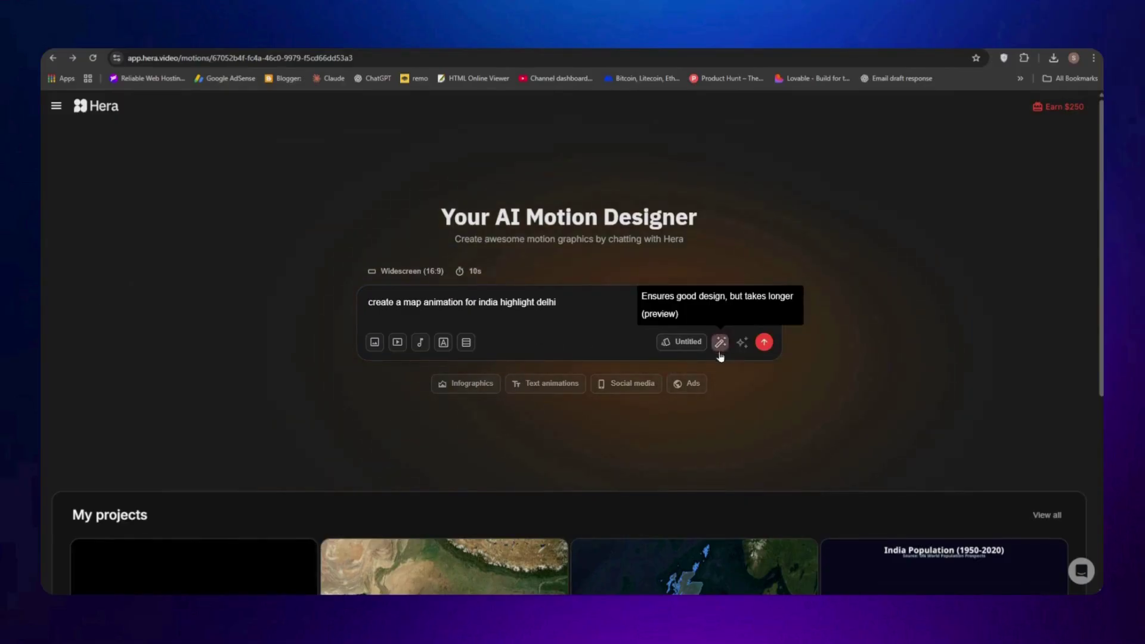
{"action": "left_click", "coordinate": [720, 351]}
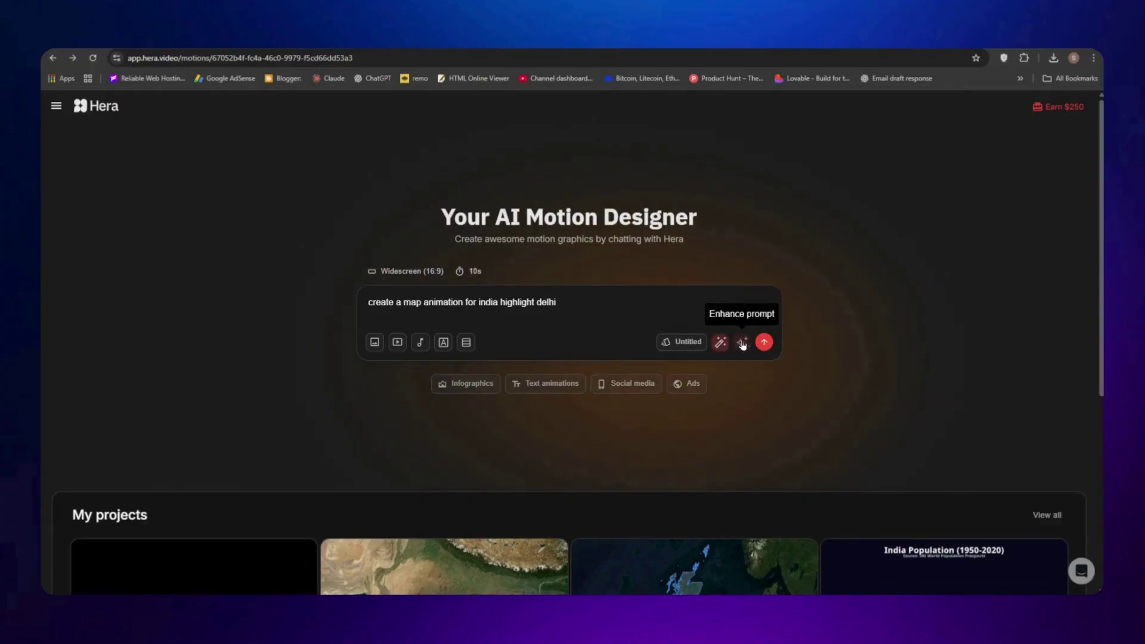
{"action": "left_click", "coordinate": [742, 343]}
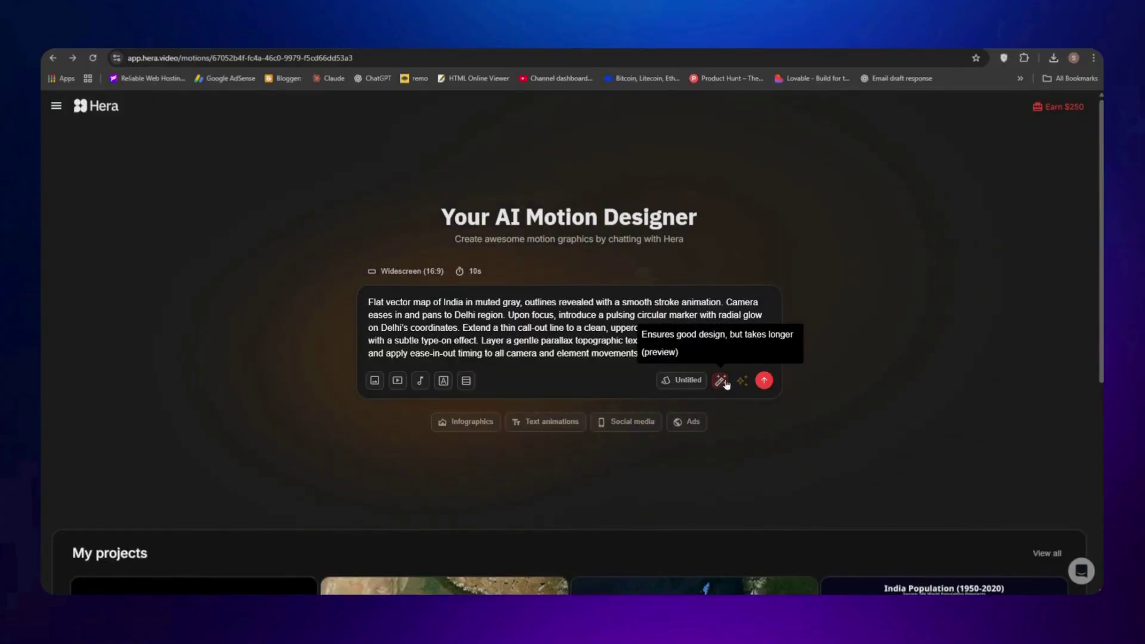
{"action": "left_click", "coordinate": [763, 381]}
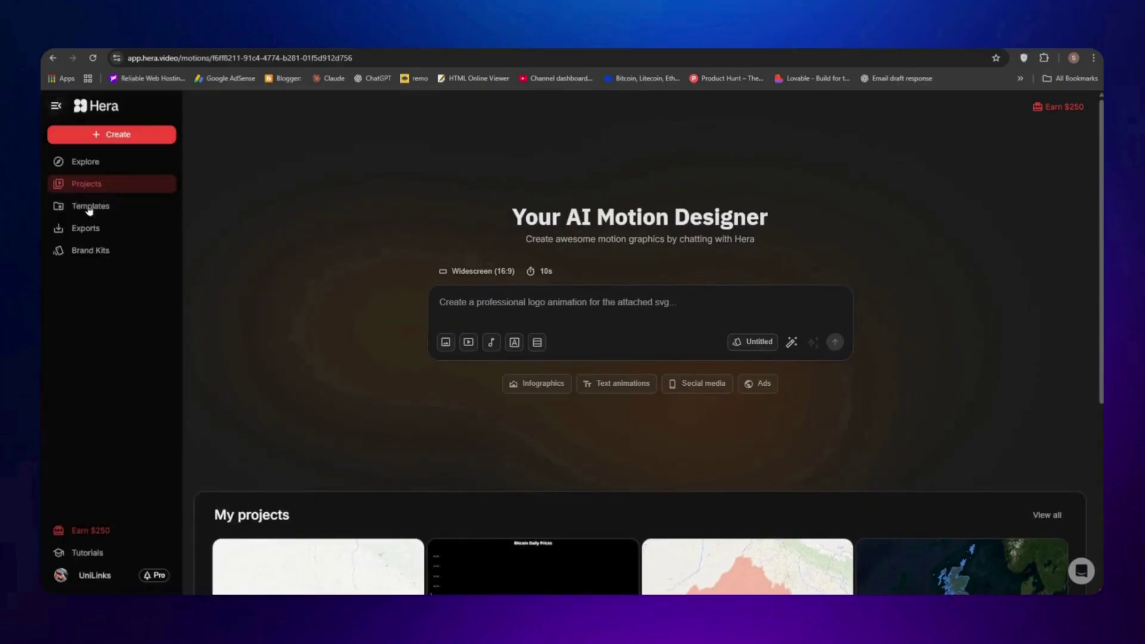
Check the Delhi project in Projects, then open the Tutorials page.
{"action": "left_click", "coordinate": [84, 185]}
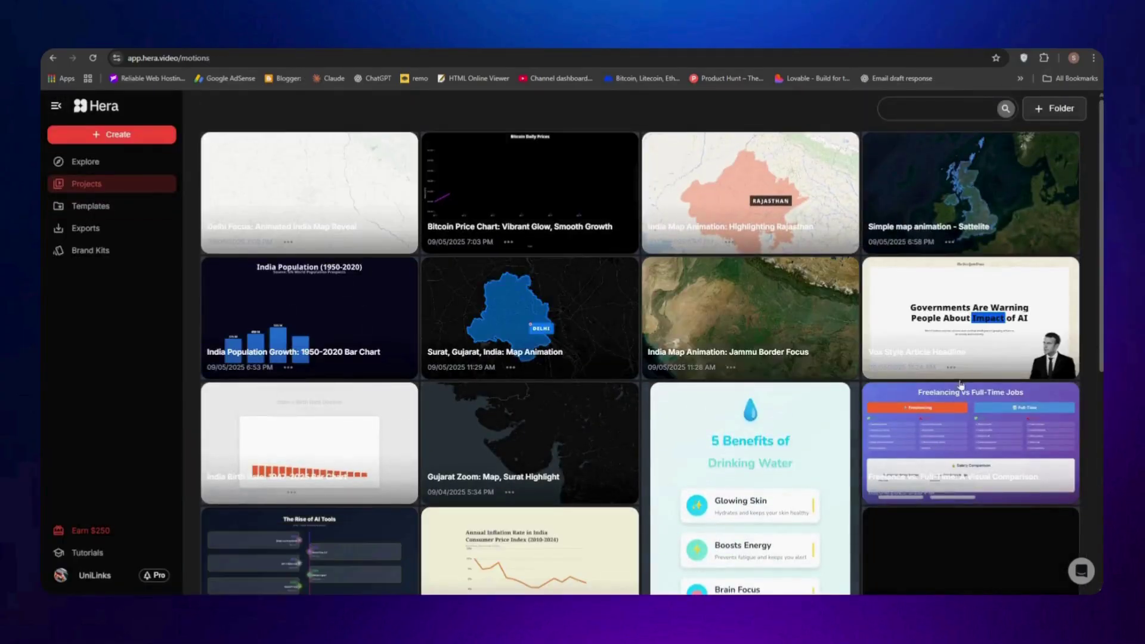
{"action": "left_click", "coordinate": [98, 561]}
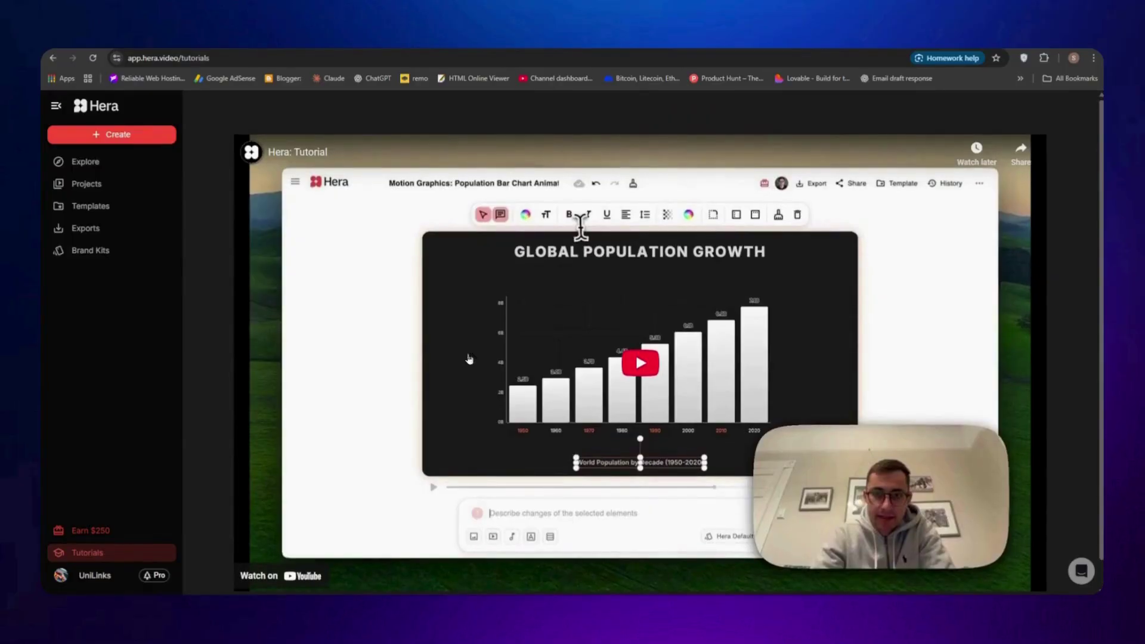
Review and close the 'Give 15% off. Get up to $250' referral invite, then go to Explore.
{"action": "scroll", "coordinate": [469, 358], "scroll_direction": "down", "scroll_amount": 1}
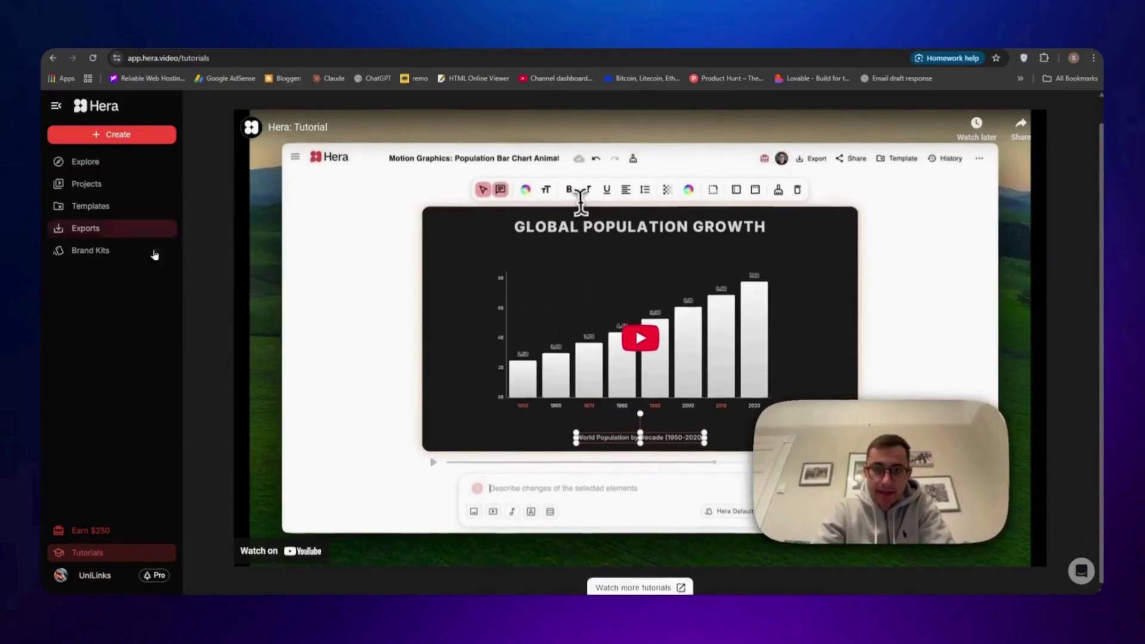
{"action": "left_click", "coordinate": [100, 529]}
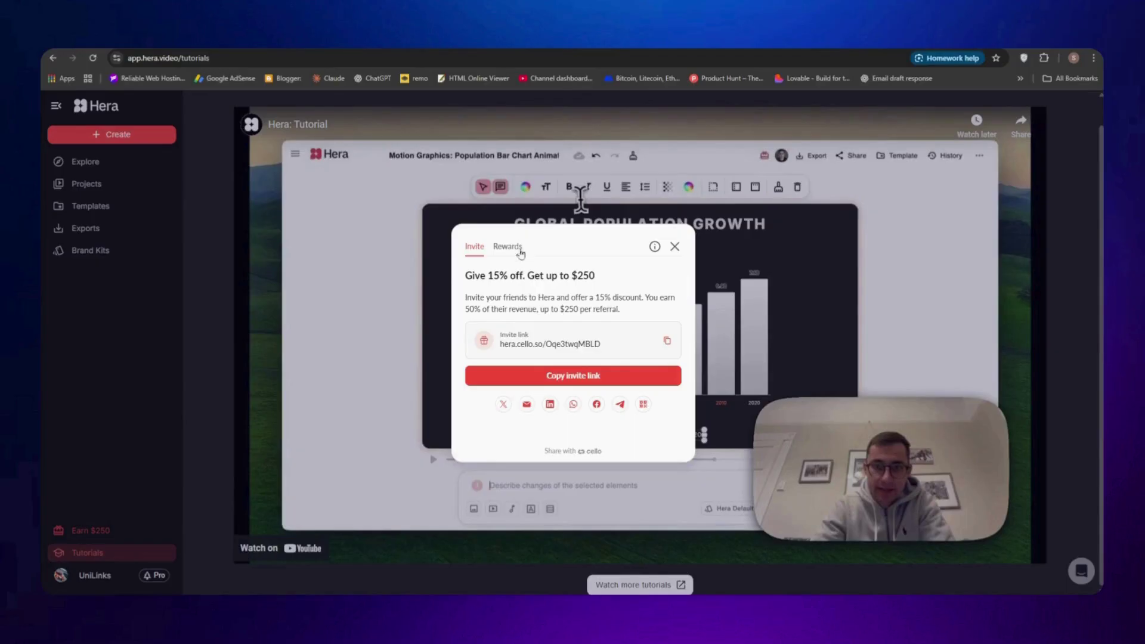
{"action": "left_click", "coordinate": [675, 246]}
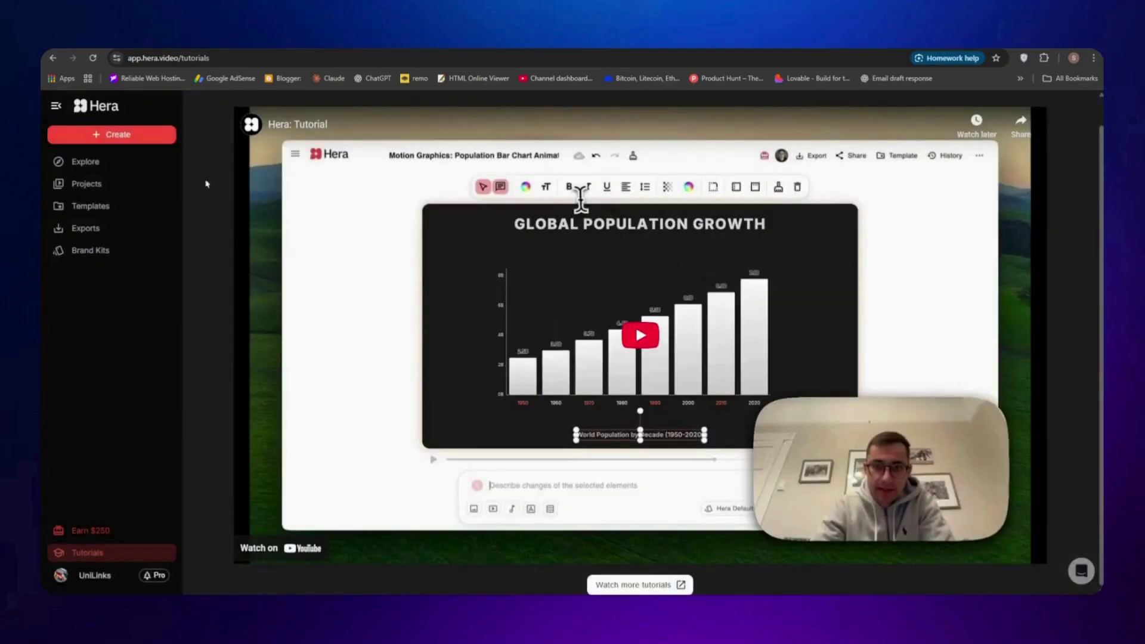
{"action": "left_click", "coordinate": [117, 167]}
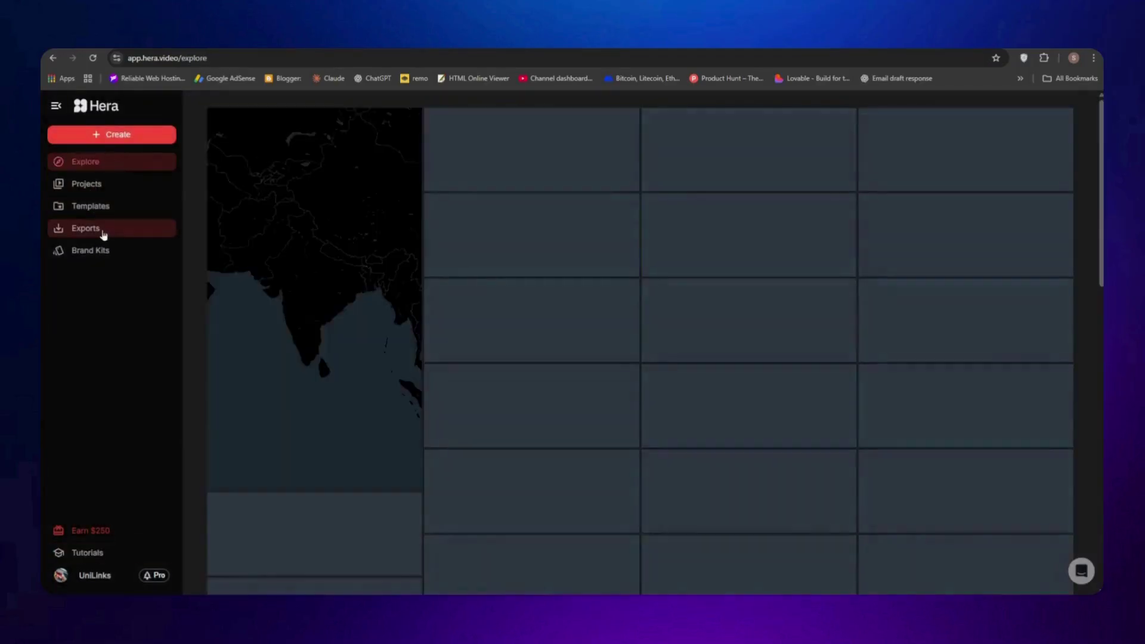